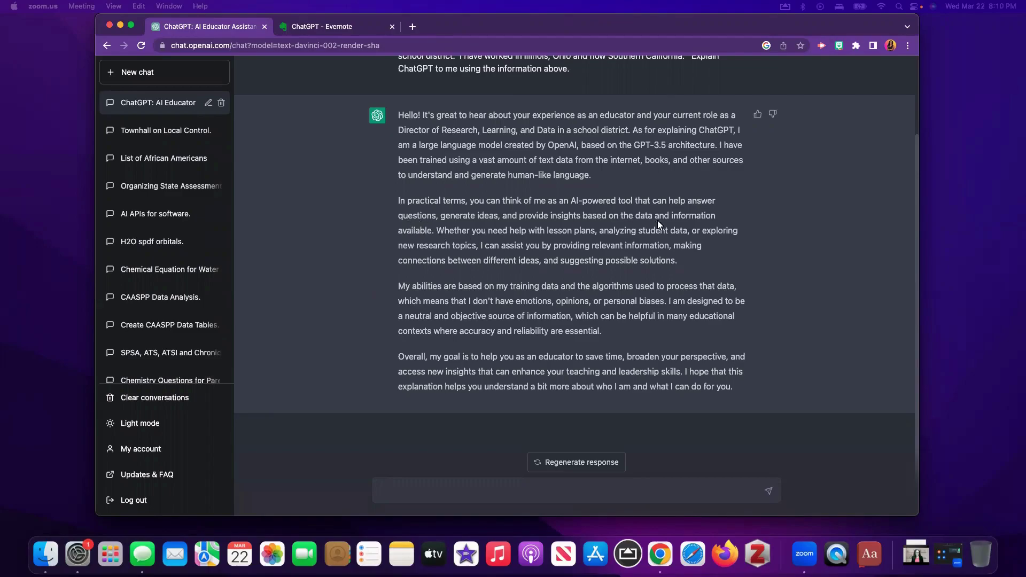
Ask ChatGPT "What kind of questions should I ask you knowing that I am a science teacher?"
left_click(455, 489)
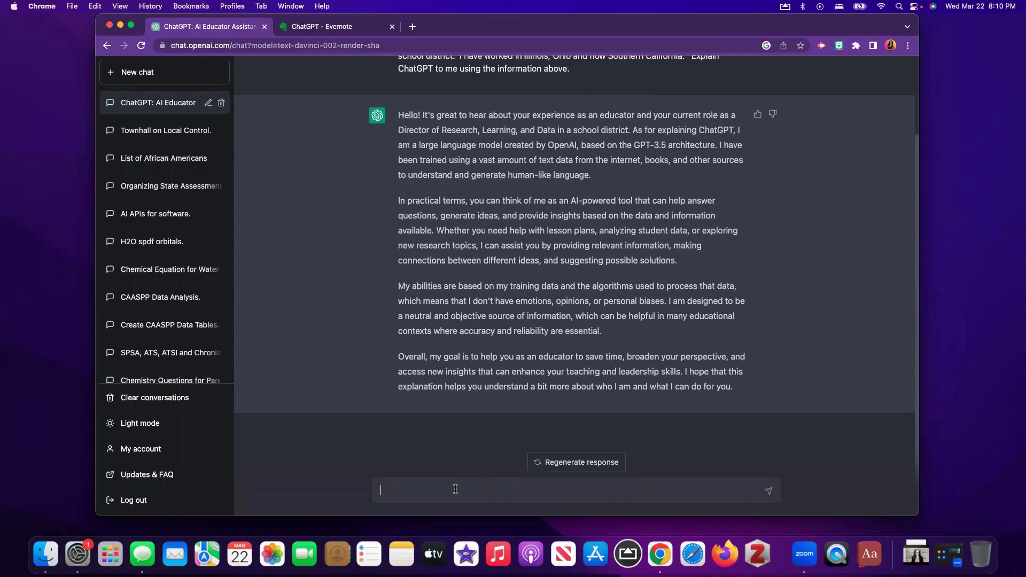
type("What kind of questions should I ask you knowing that I am a")
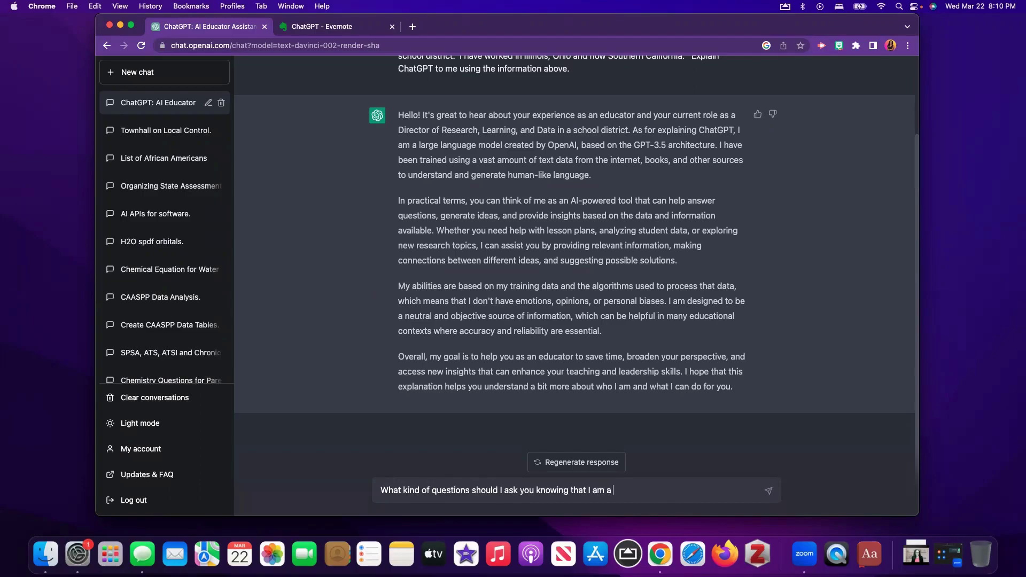
type(" tea")
key("BackSpace")
key("BackSpace")
key("BackSpace")
type("sice")
key("BackSpace")
key("BackSpace")
key("BackSpace")
type("cience teacher?")
key("Return")
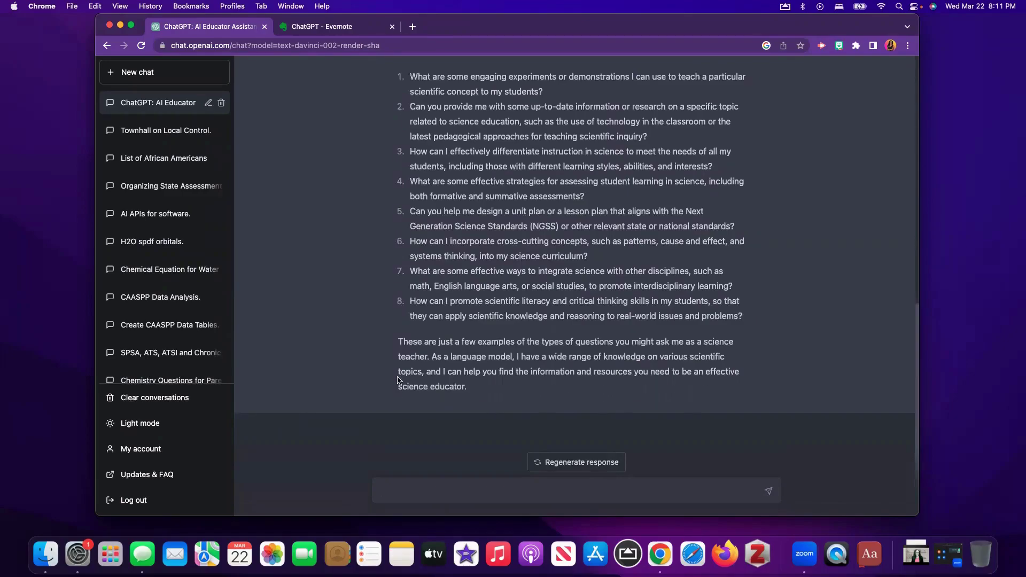
Review the suggested questions and write the follow-up prompt "Please provide Insights on question number 1 above. Elaborate"
scroll(492, 344, "up", 2)
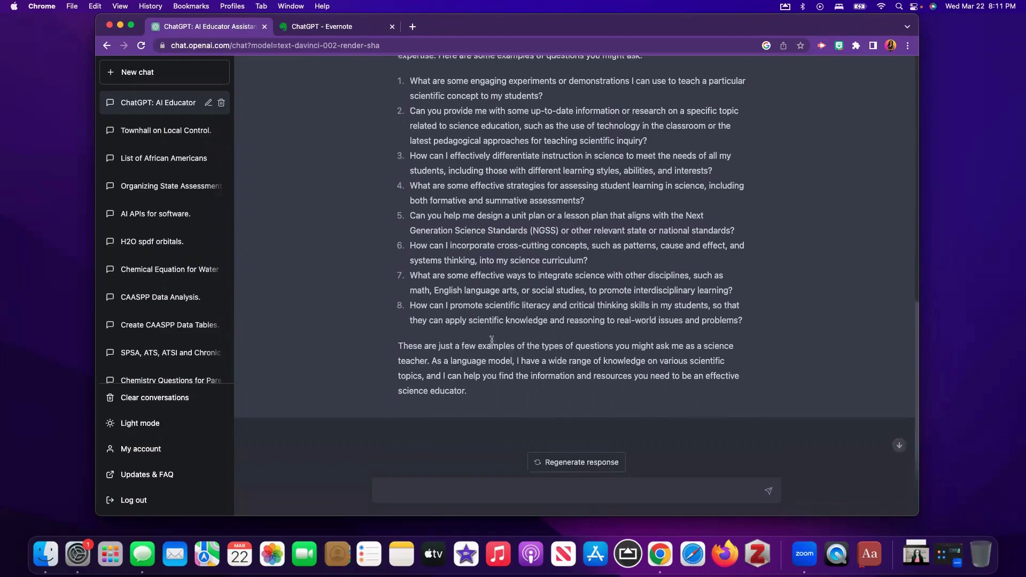
scroll(493, 345, "up", 10)
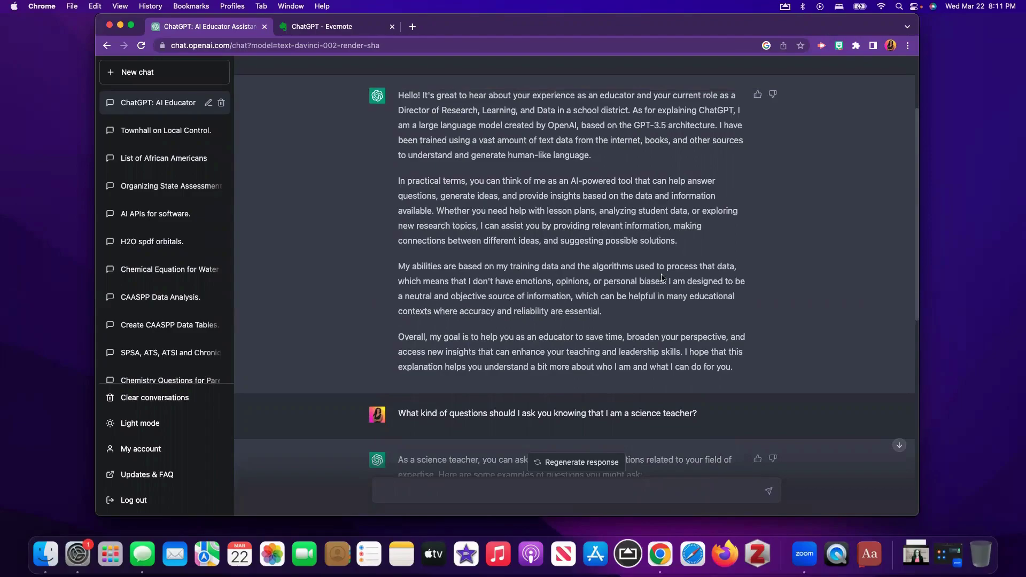
scroll(422, 375, "down", 10)
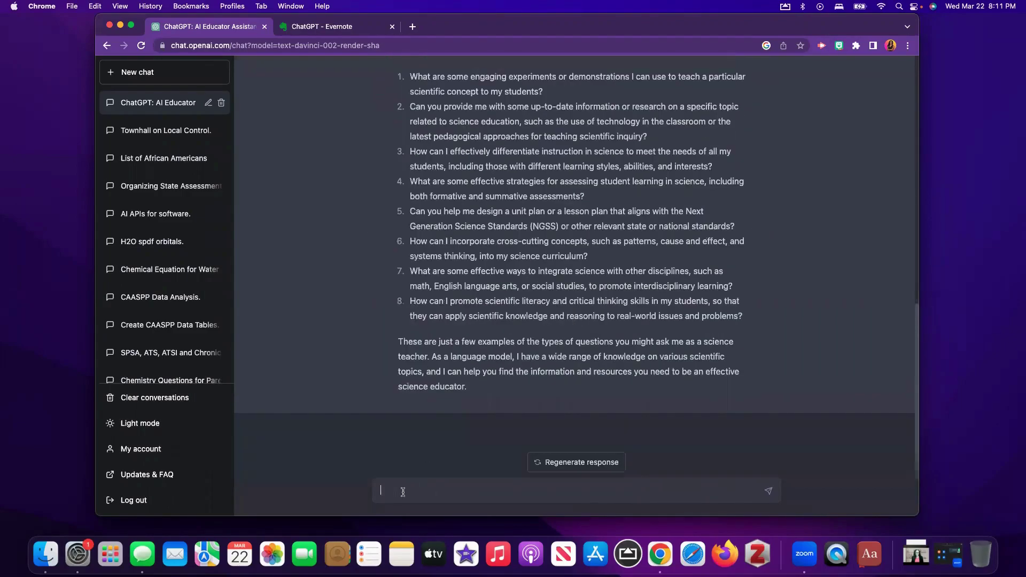
type("Please provide Insights on")
type("question number ")
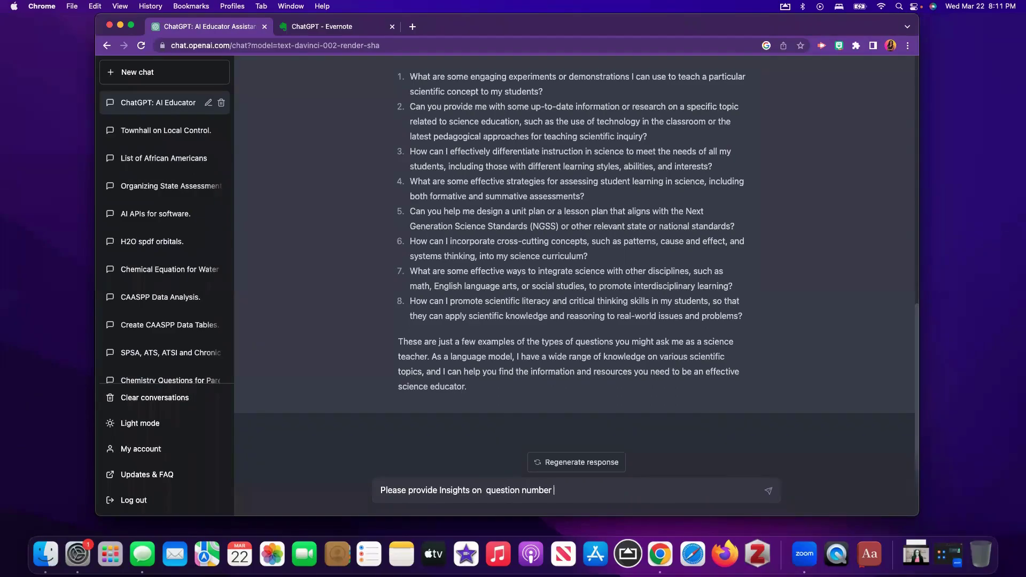
type("1 above")
type(".  E")
type("lla")
key("BackSpace")
type("laborate")
Correct the misspelled last word of the prompt to "Elaborate" and submit the prompt
right_click(606, 491)
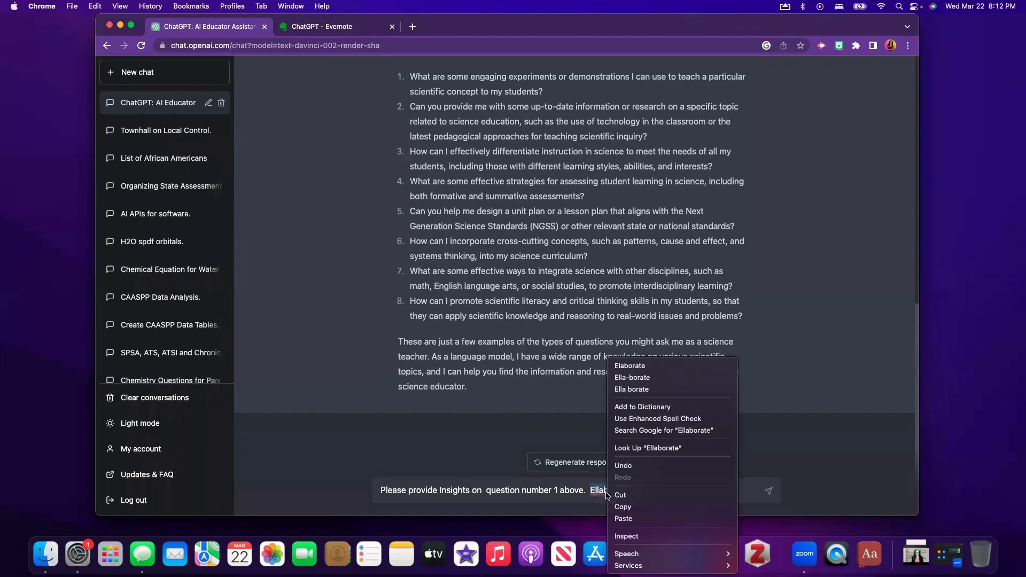
left_click(637, 367)
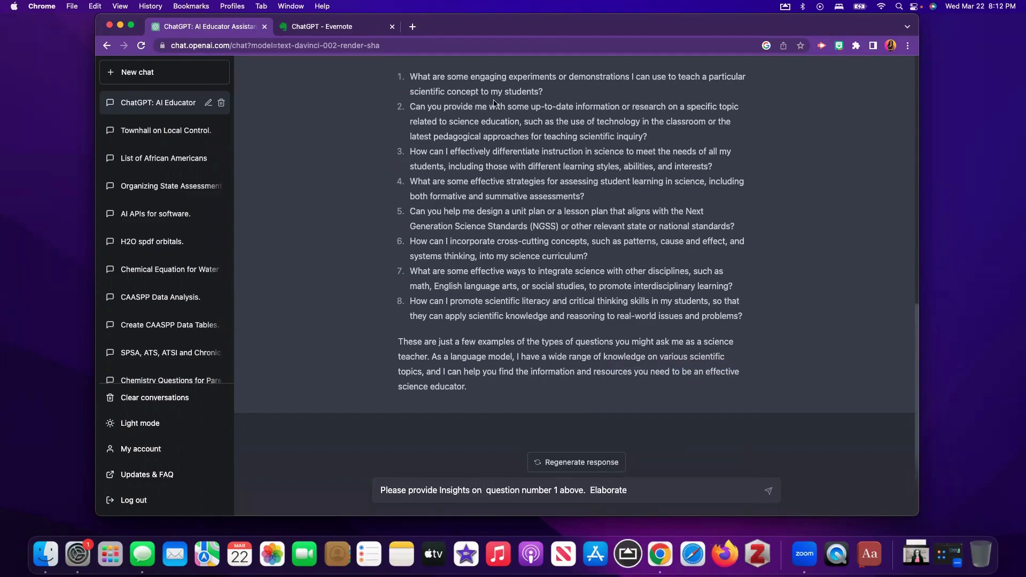
left_click(647, 489)
key("Return")
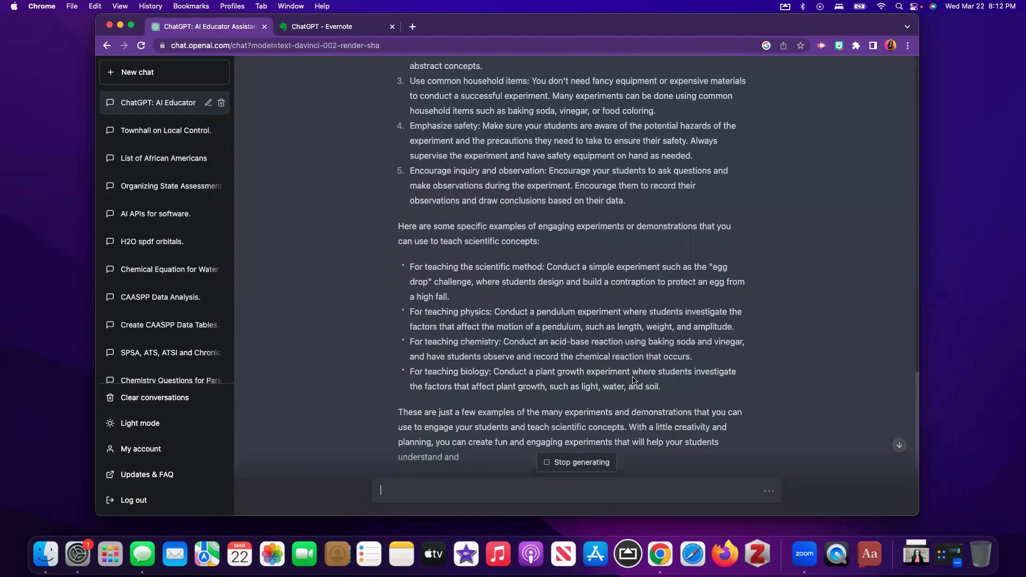
Review the response's tips and example experiments, highlighting "Start with the concept you want to teach:", and compare them with the earlier question list
scroll(633, 380, "down", 2)
scroll(562, 299, "up", 5)
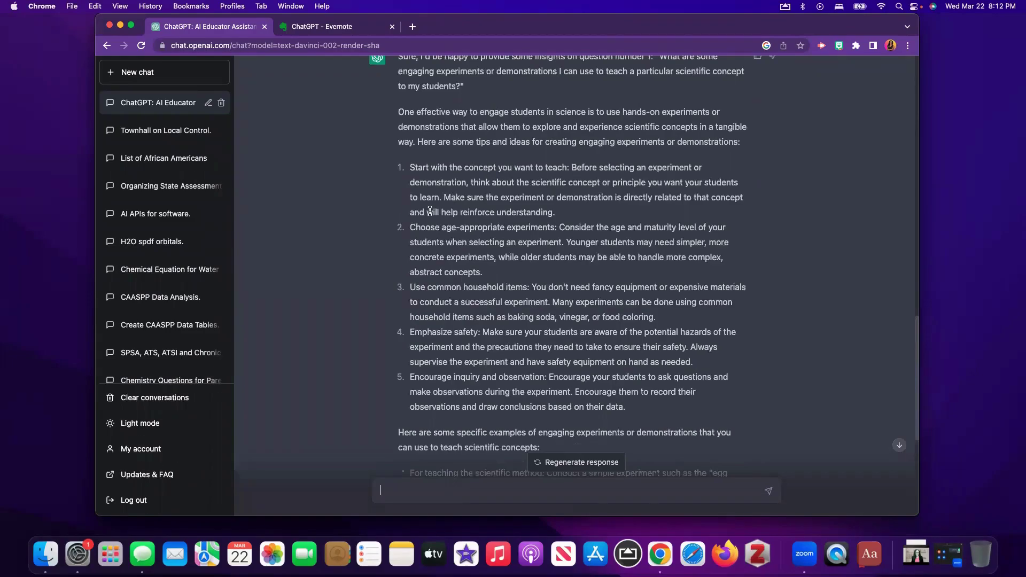
left_click_drag(571, 169, 409, 170)
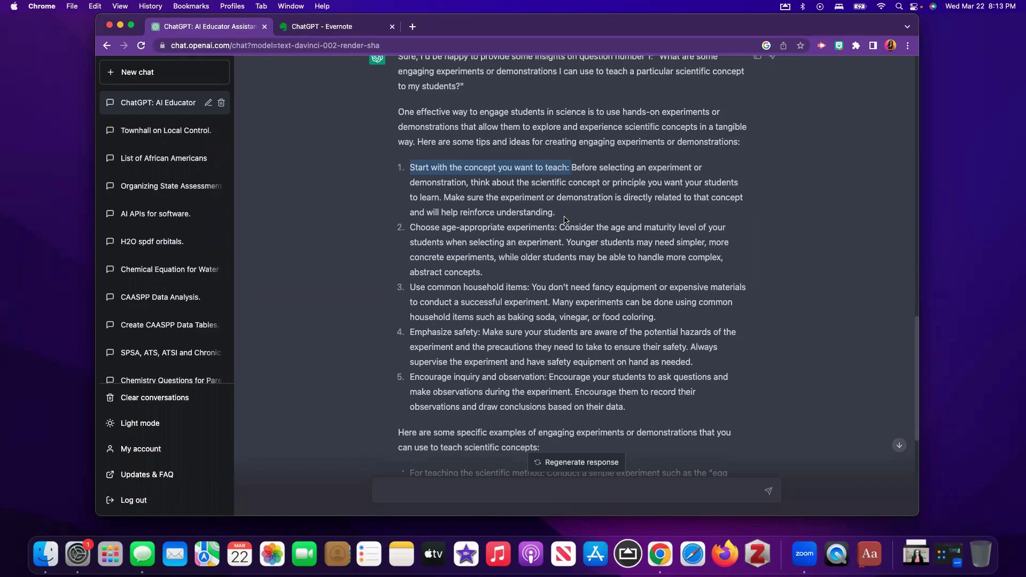
scroll(564, 219, "up", 10)
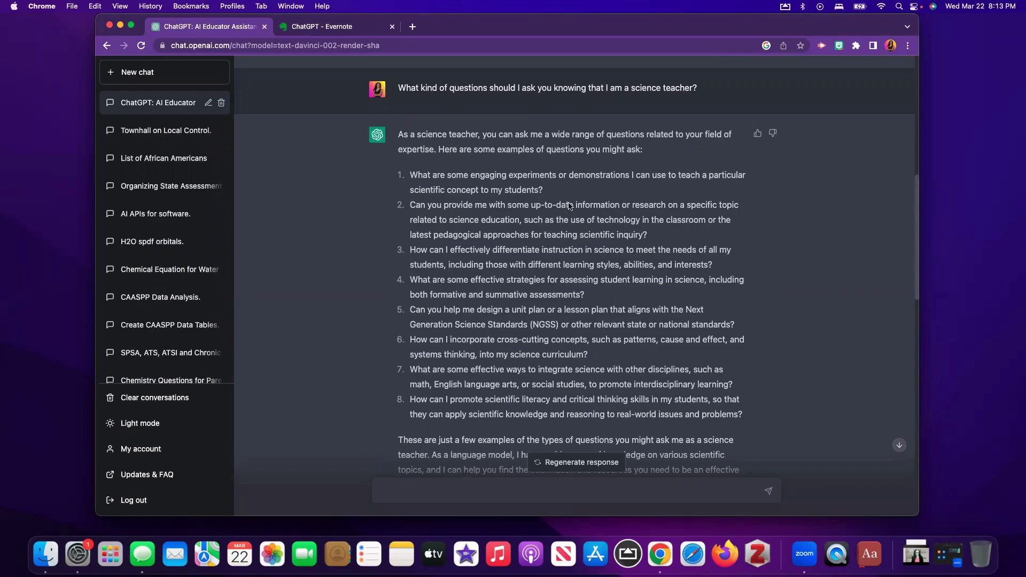
scroll(567, 304, "down", 1)
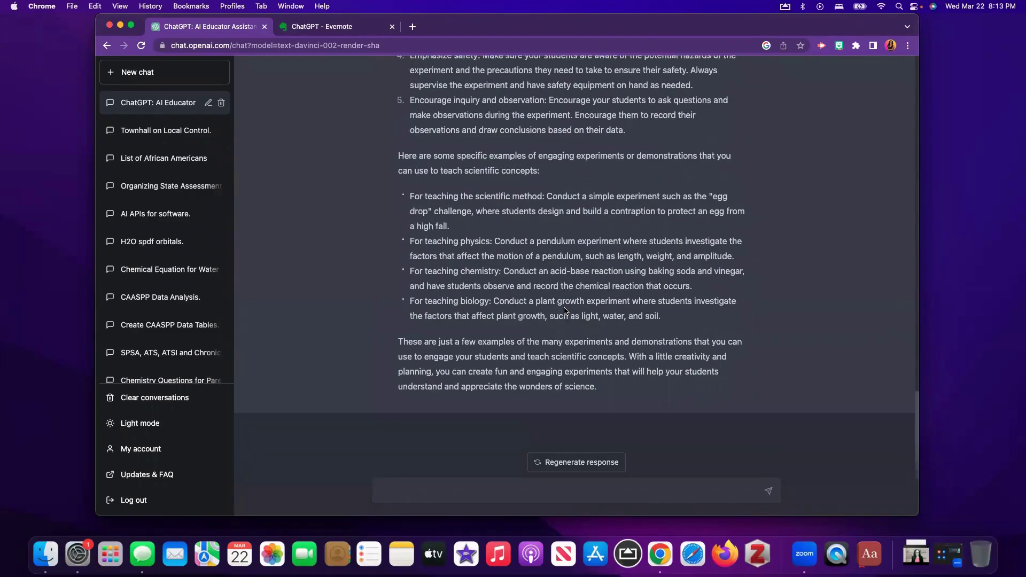
scroll(565, 310, "up", 3)
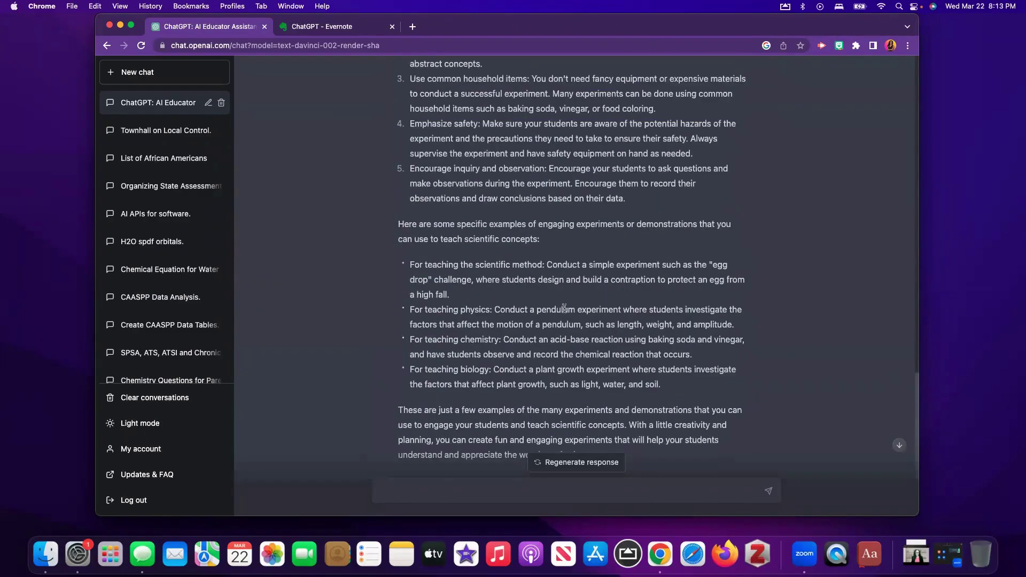
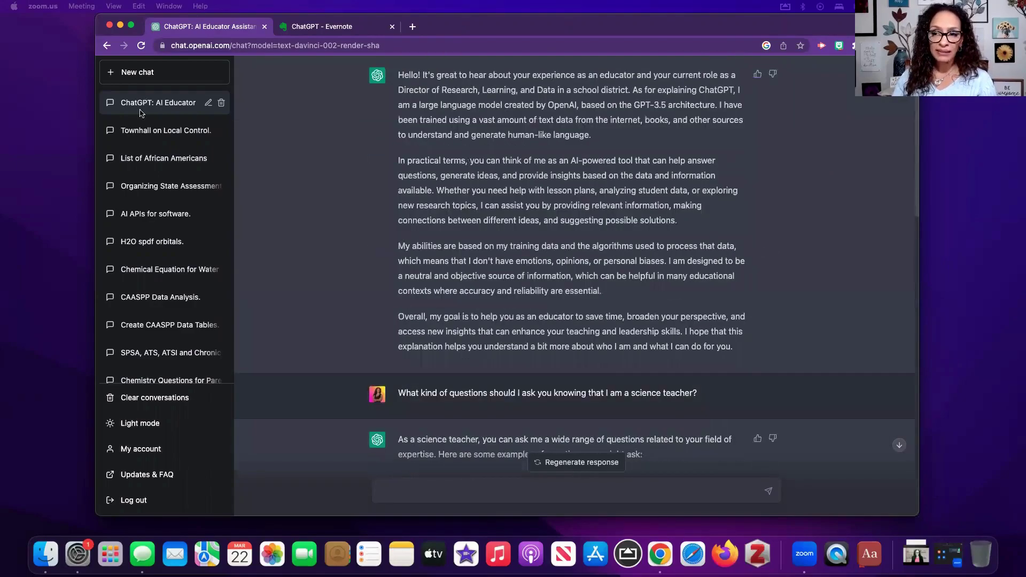
Browse the saved conversations in the chat history, load more of them, and return to the most recent one
scroll(167, 339, "down", 3)
scroll(167, 338, "down", 3)
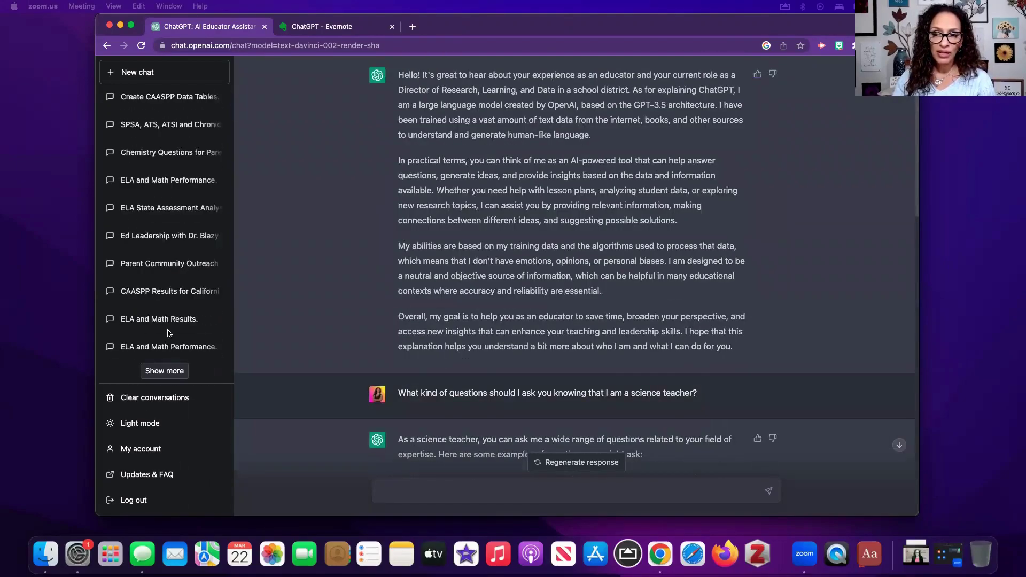
left_click(157, 374)
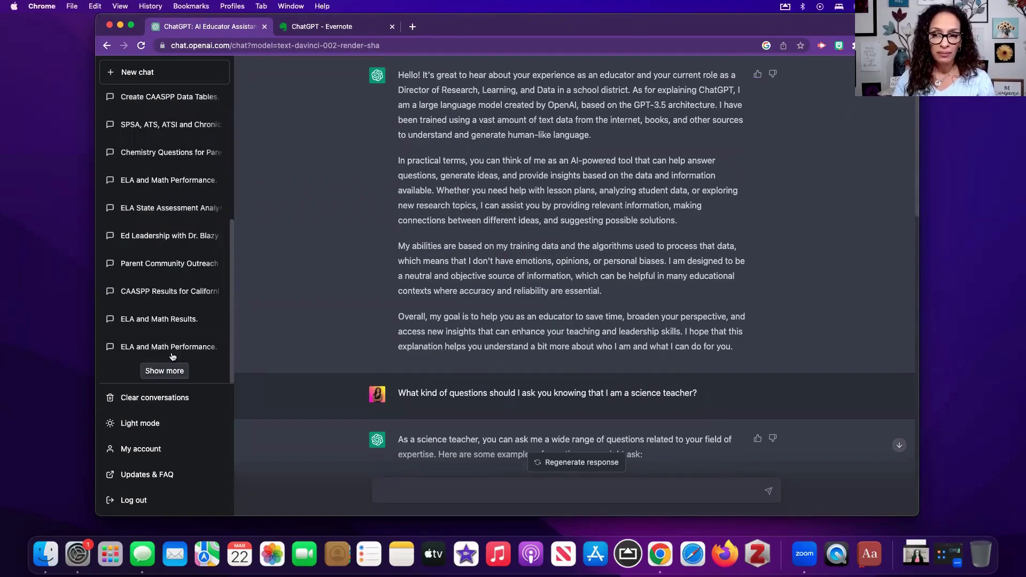
scroll(173, 357, "up", 3)
scroll(171, 353, "up", 3)
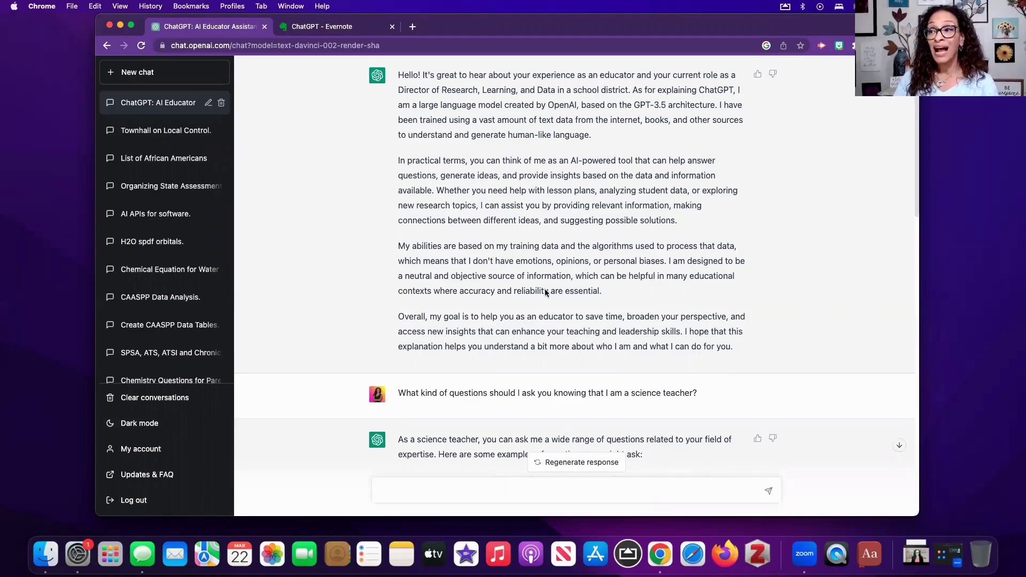
Start a new chat and begin the prompt "Write a lesson plan for the beginning of the school year to create an environment where"
scroll(558, 333, "up", 5)
scroll(558, 333, "down", 4)
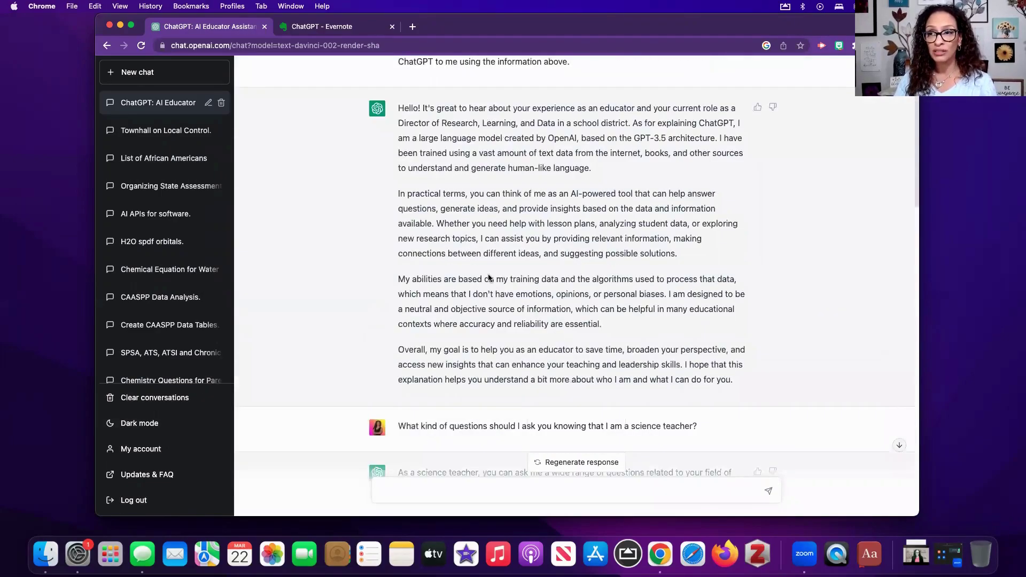
left_click(155, 79)
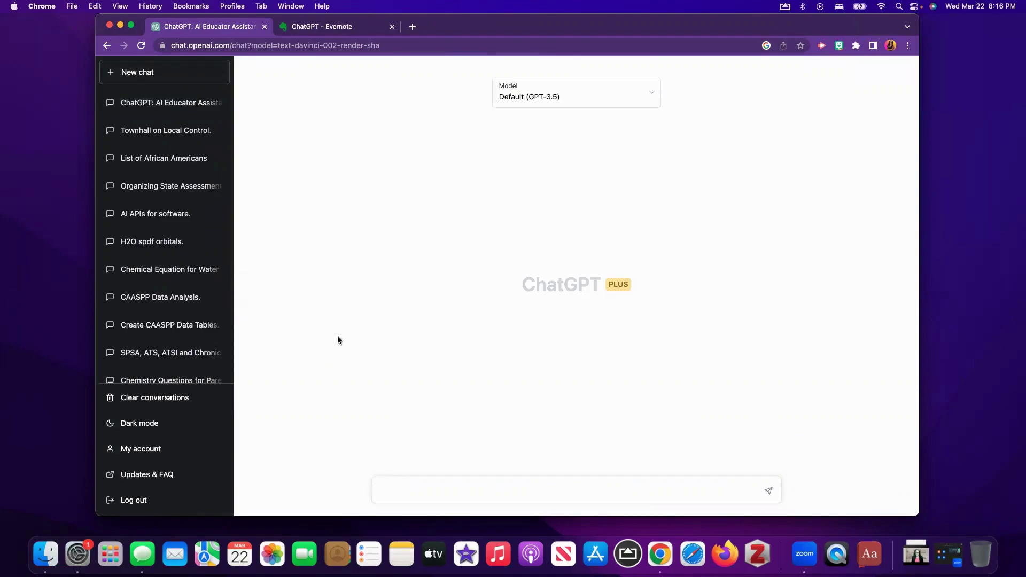
left_click(404, 491)
type("Write a lesson plan for the beginning of the ")
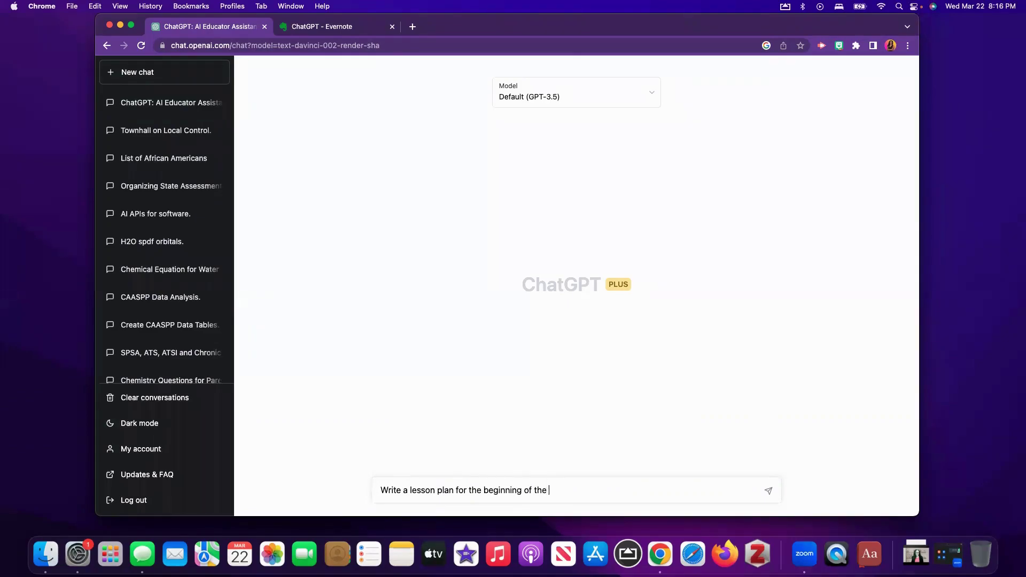
type("school year to create an evnnvironment where")
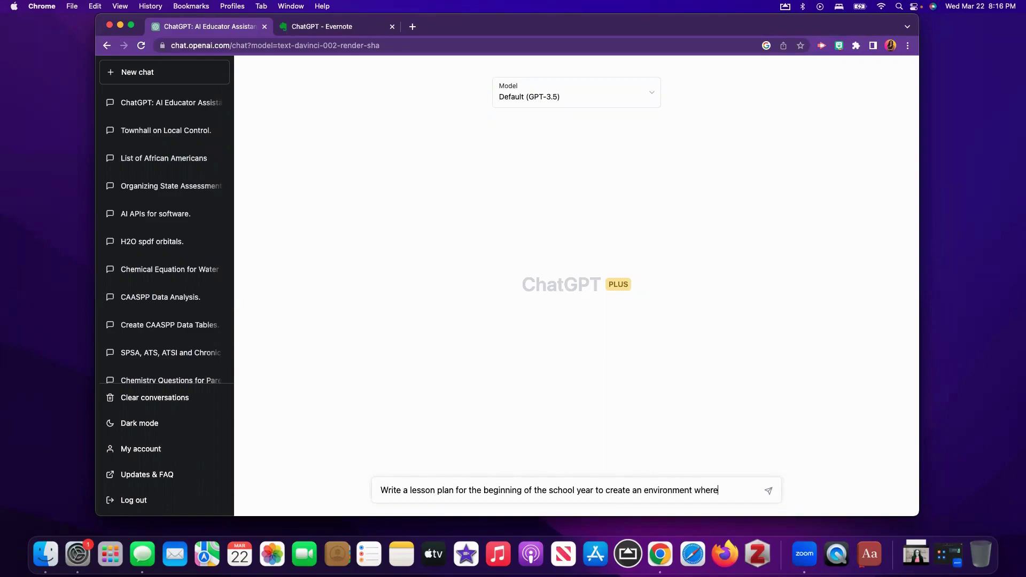
Continue the lesson plan prompt with "students own their self-climate, are engaged, learn skills like Ron Clark academy"
type(" students own the")
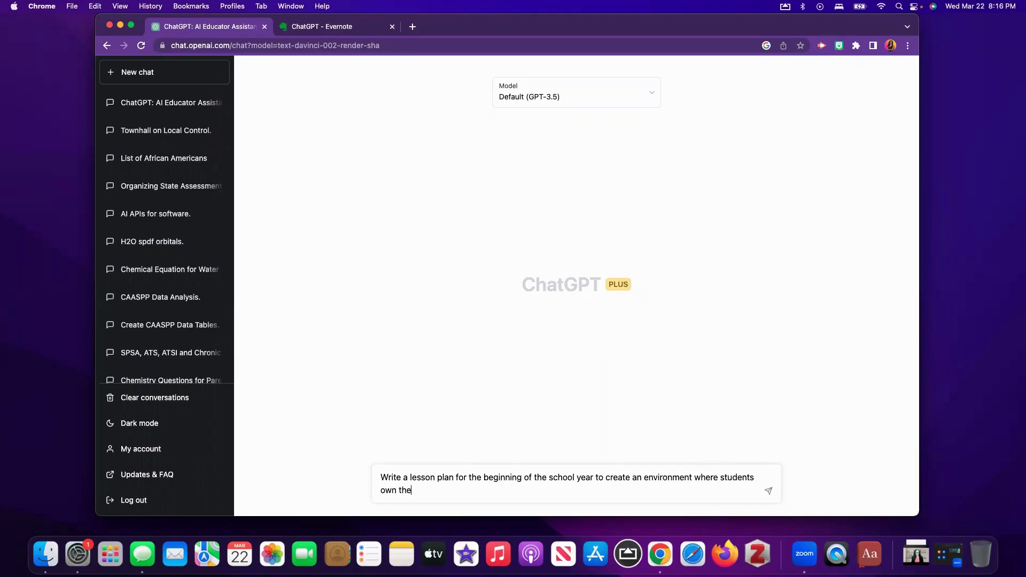
type("ir self-climate, are engage")
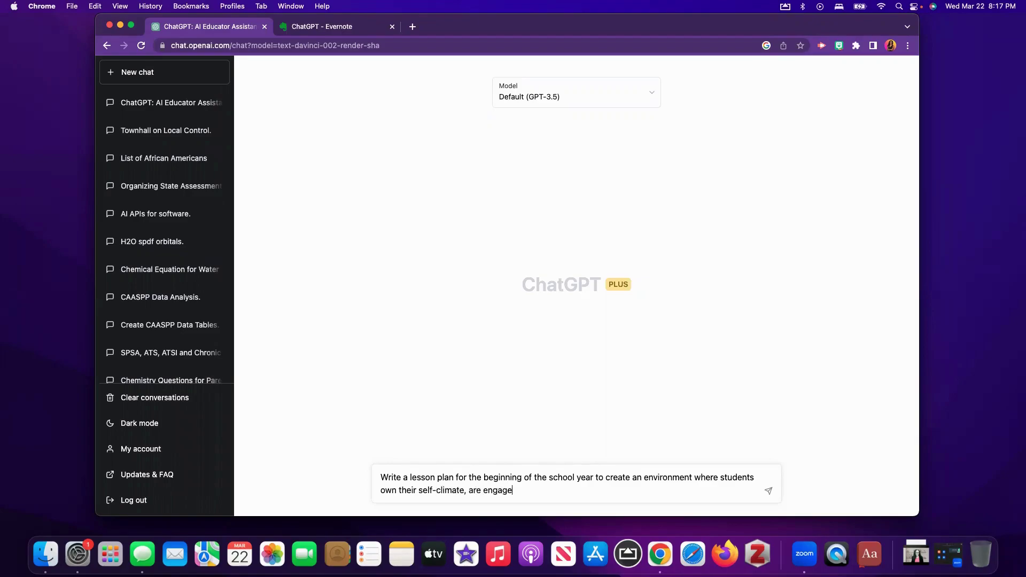
type("d, learn skills like Ron Clakr")
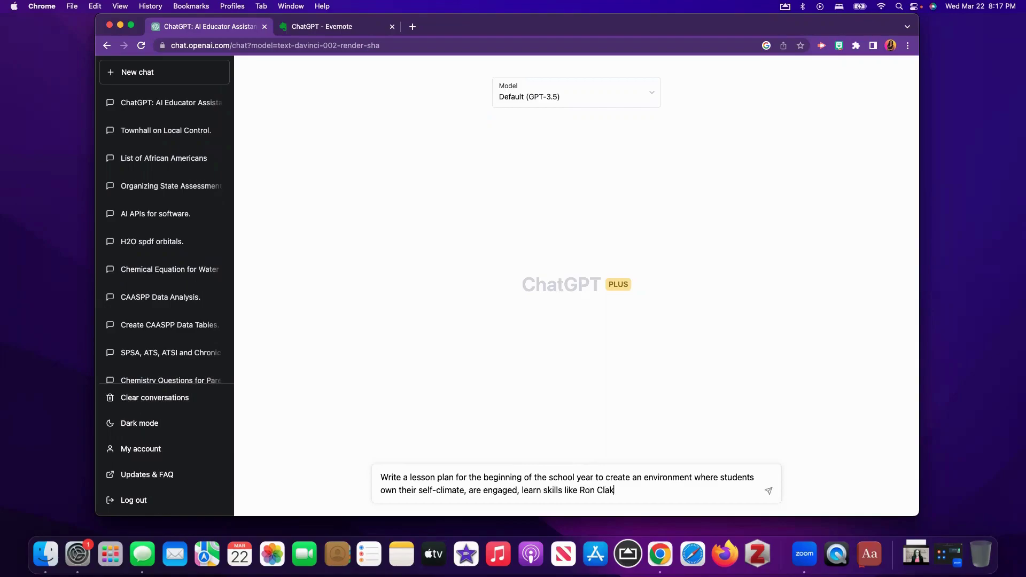
key("BackSpace")
key("BackSpace")
key("BackSpace")
type("rk academy")
Open a parenthesised list of skills in the prompt with "(hand shaking, greetings"
type("(hand sh")
type("ake")
key("BackSpace")
type("ing")
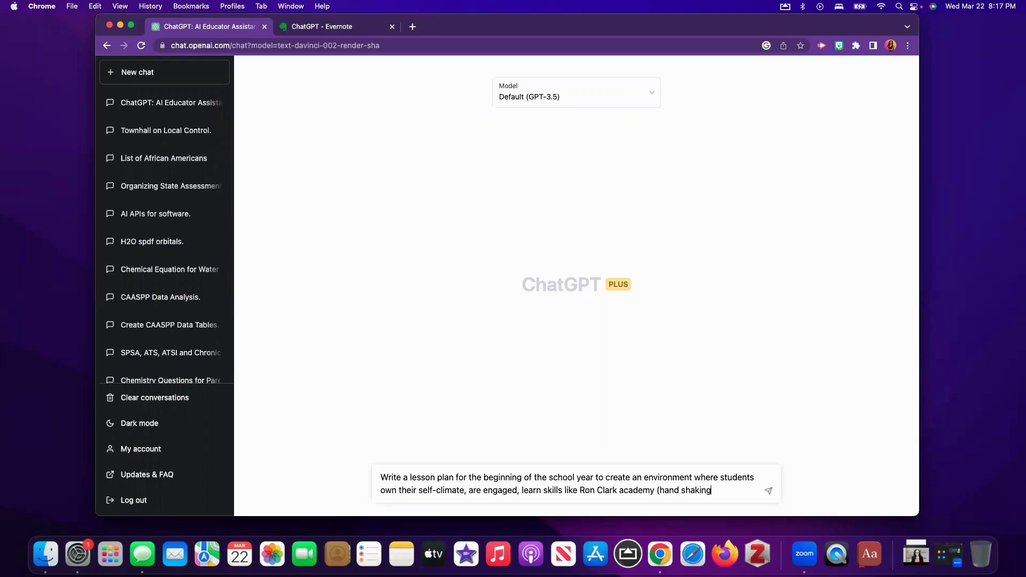
type(", greetings")
Complete the skills list with ", respecting other students while talking, sharing. the knowledge, encouraging others)."
type(", respec")
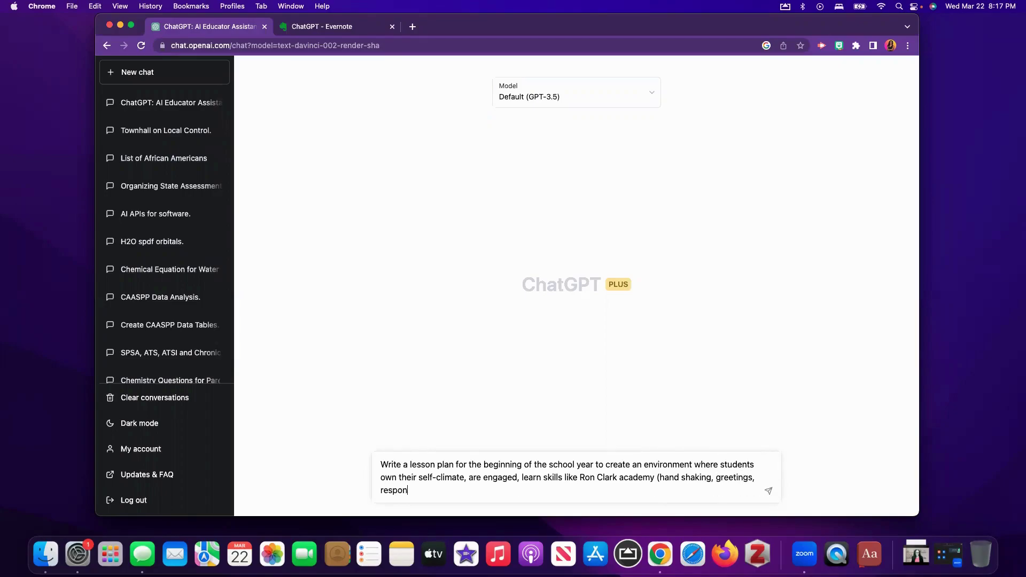
type("tin")
key("BackSpace")
key("BackSpace")
key("BackSpace")
type("cting other studnets")
key("BackSpace")
key("BackSpace")
key("BackSpace")
key("BackSpace")
type("ents while talk")
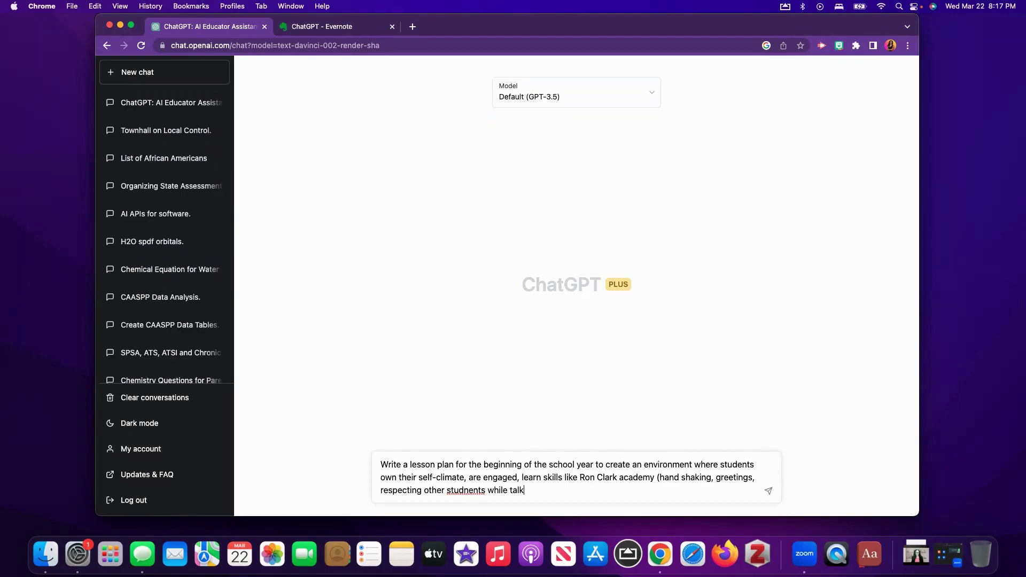
type("ing, sharing. the knowledge")
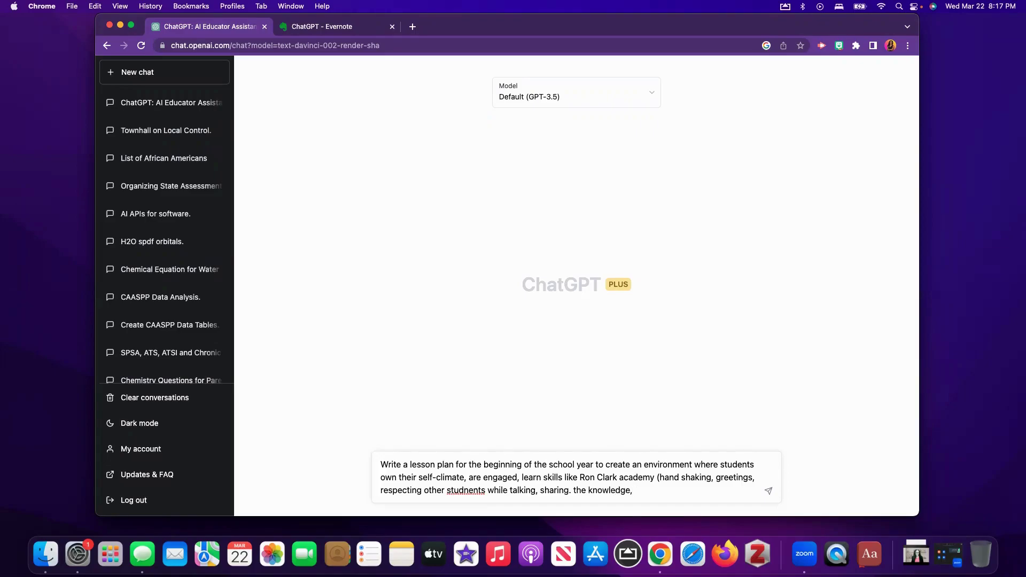
type(", encouraging others).")
Change "self-climate" to "self-discipline (climate)" in the prompt and correct the misspelled "studnents" to "students"
left_click(437, 479)
type("discipline")
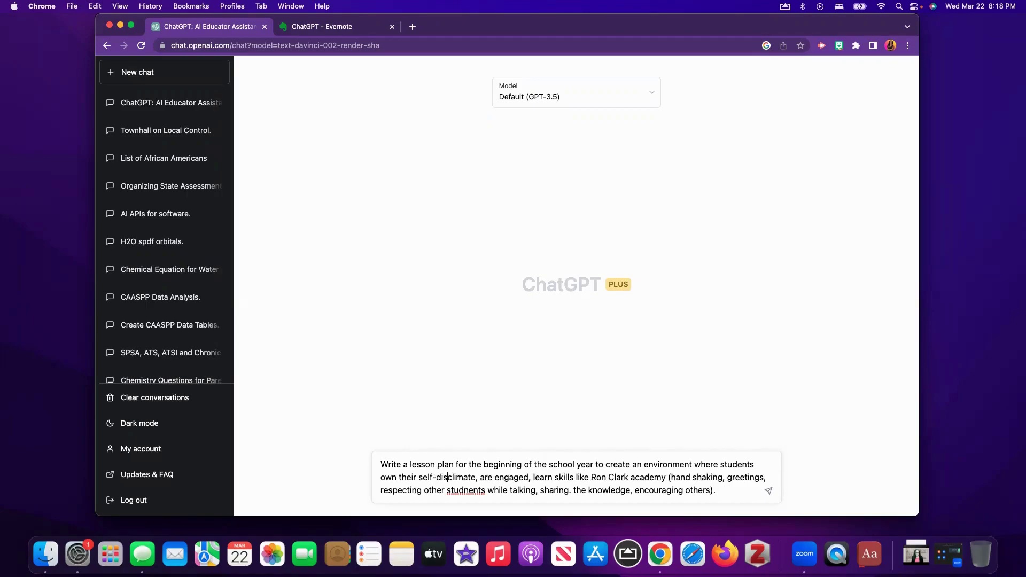
type(" (climate")
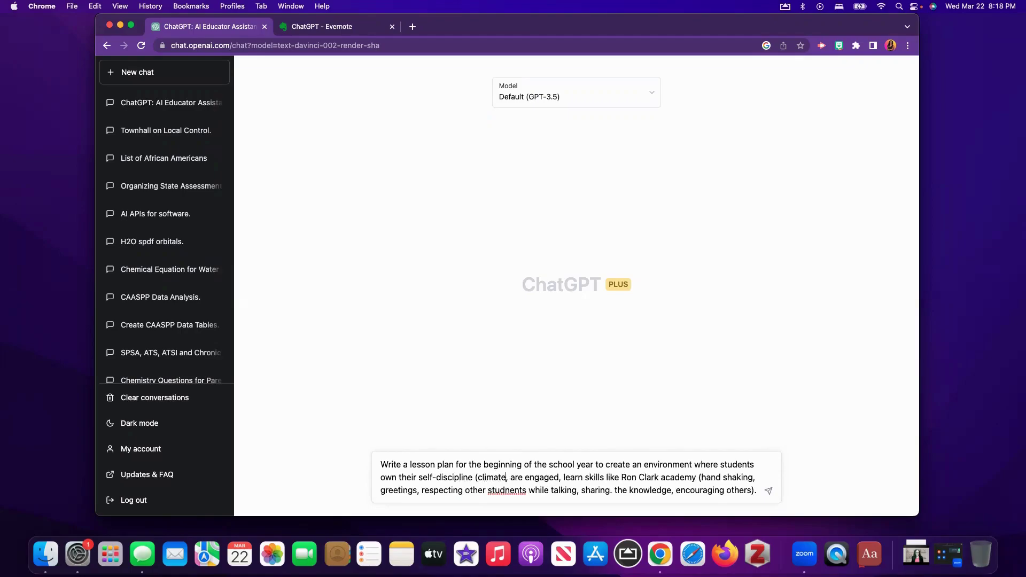
type(")")
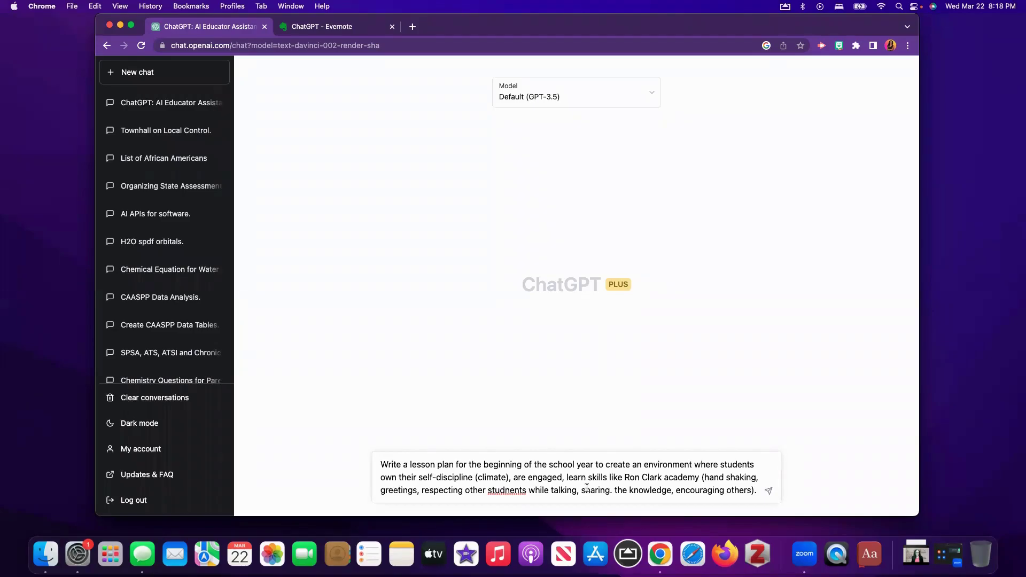
right_click(505, 492)
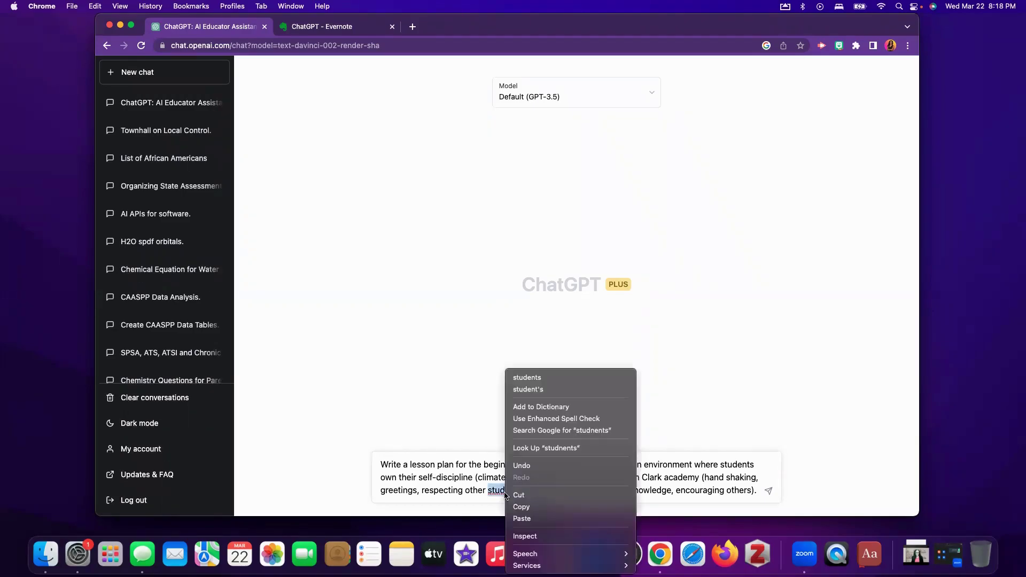
left_click(534, 377)
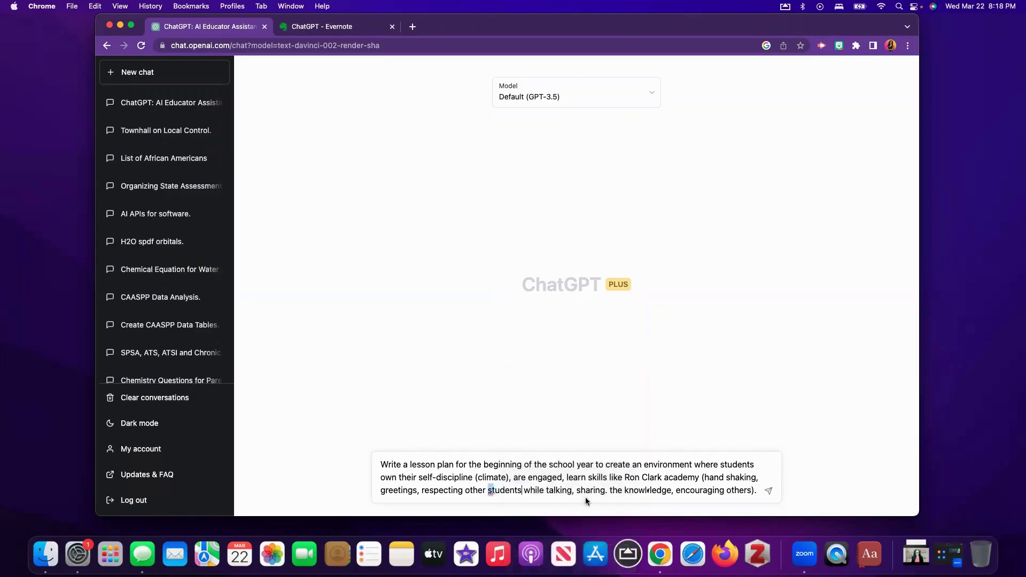
Add the sentence "this lesson is for grade 3 and should include student participation" to the end of the lesson plan prompt
left_click(757, 493)
type("this ")
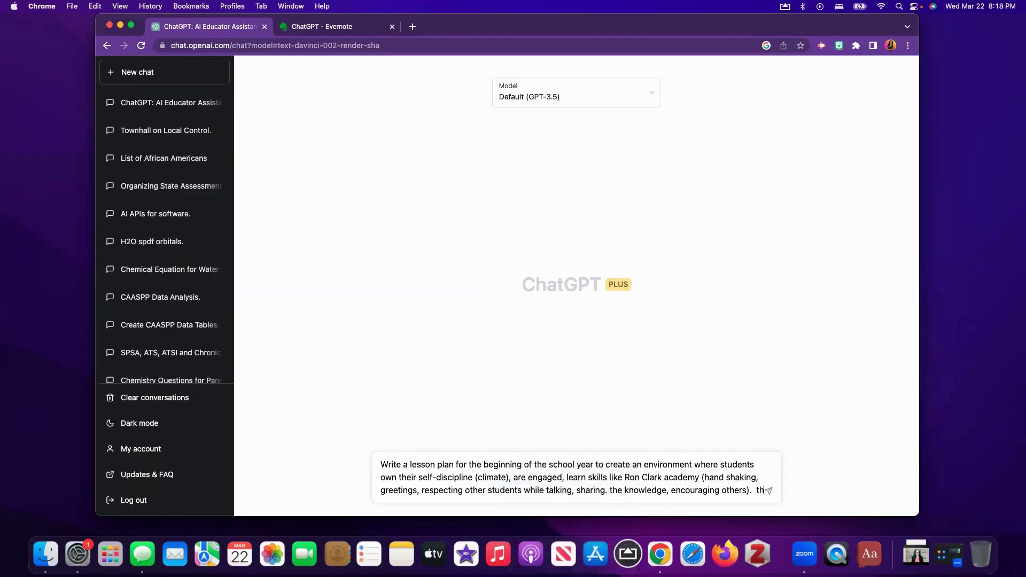
type("wi")
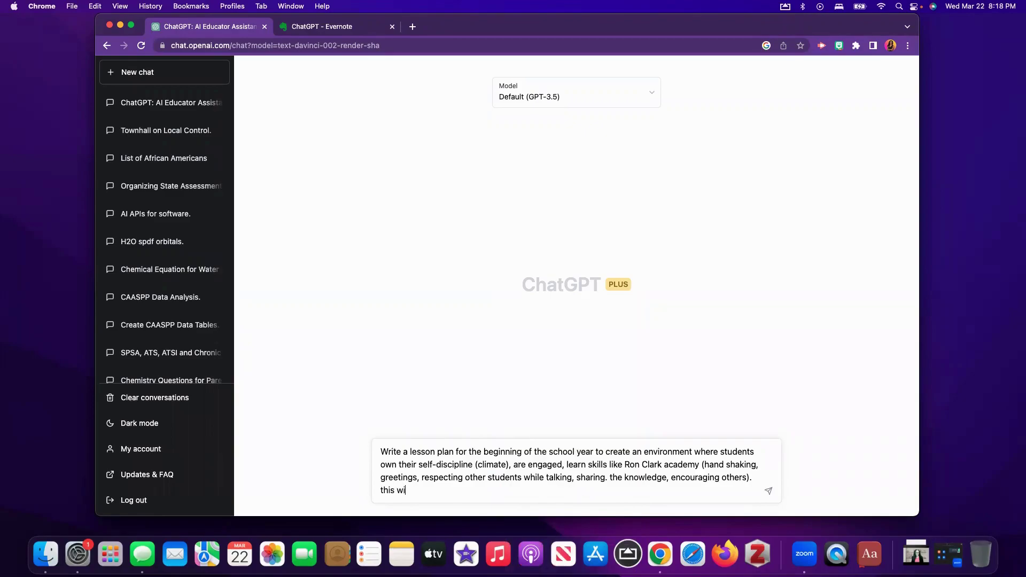
type("l")
key("BackSpace")
key("BackSpace")
key("BackSpace")
type("lesson is for grade 3 and should in")
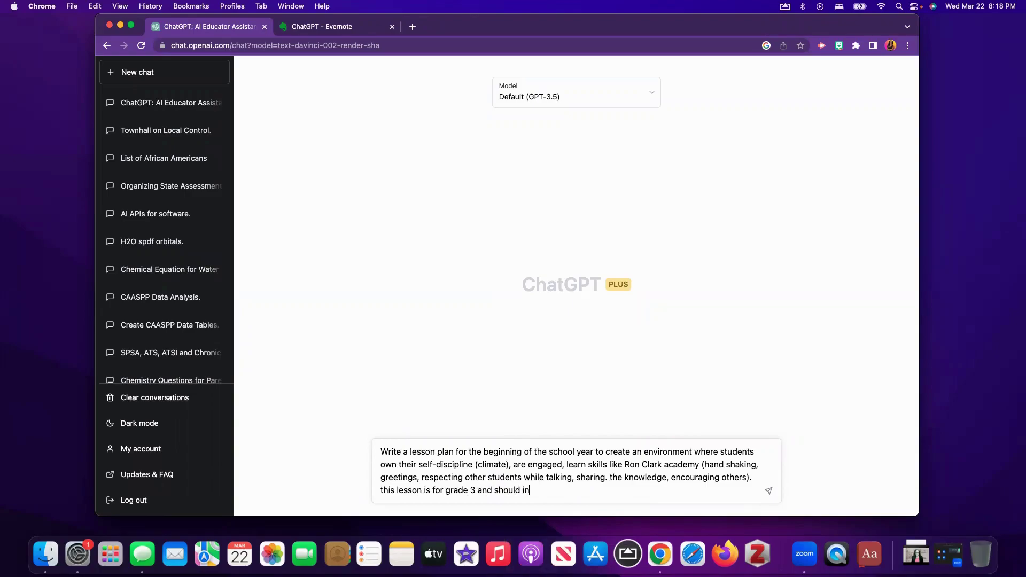
type("clude student participation")
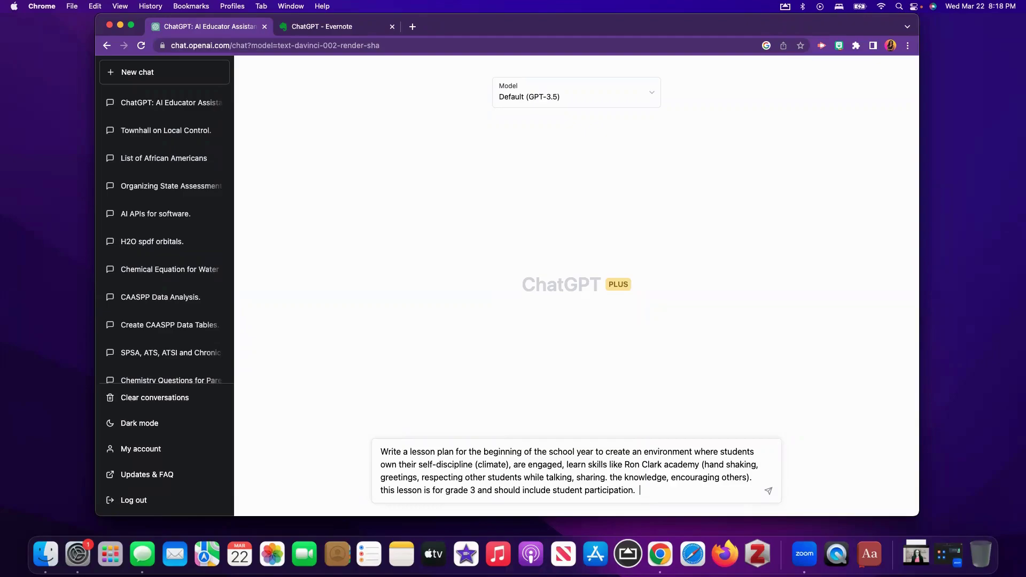
Finish the prompt with "(use markdowns - headings, subheadings, bold, bullets and numbers)" and submit it
type(".  (use makr")
key("BackSpace")
key("BackSpace")
type("rkdowns - he")
key("BackSpace")
key("BackSpace")
type("headings, sub")
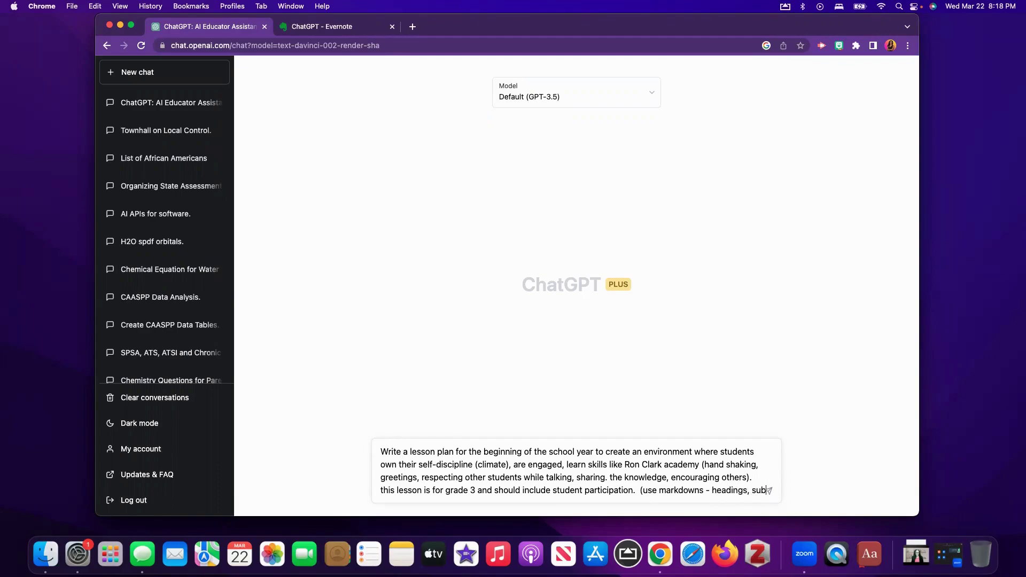
type("headings")
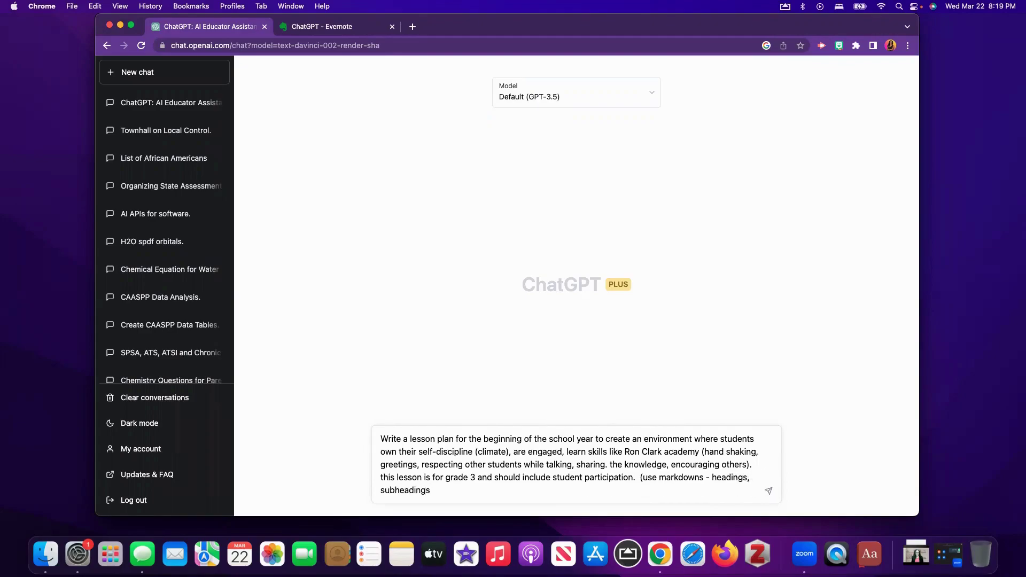
type(", bold, bullets and numbers")
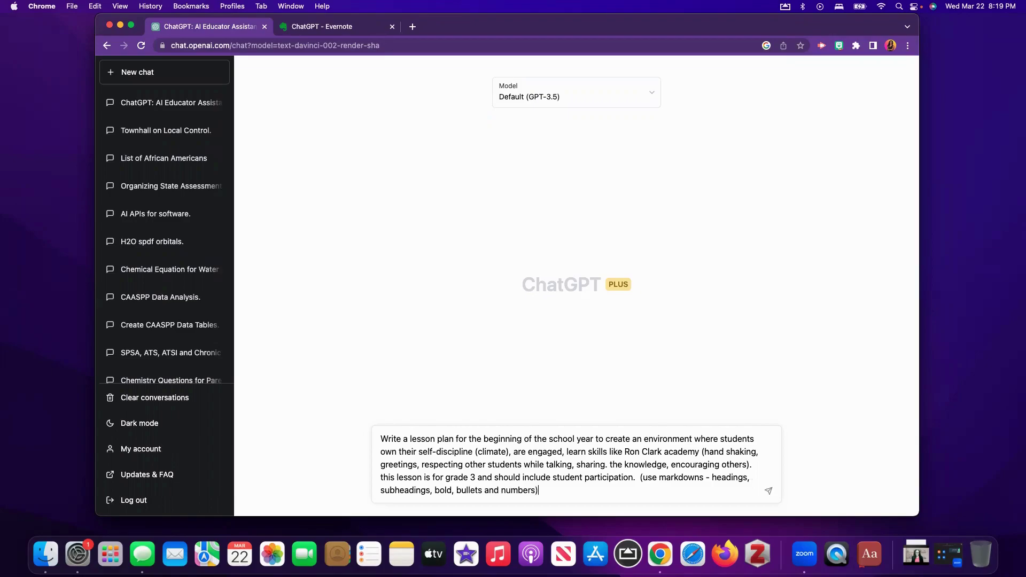
key("Return")
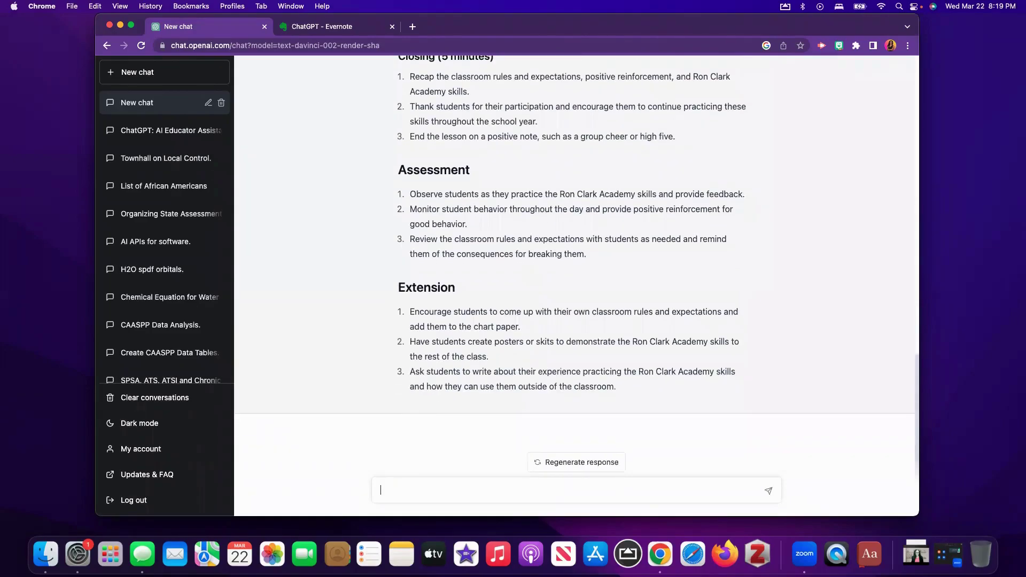
Review the generated lesson plan and begin a follow-up prompt with "Rewrite and state in introduction that students"
scroll(575, 356, "up", 3)
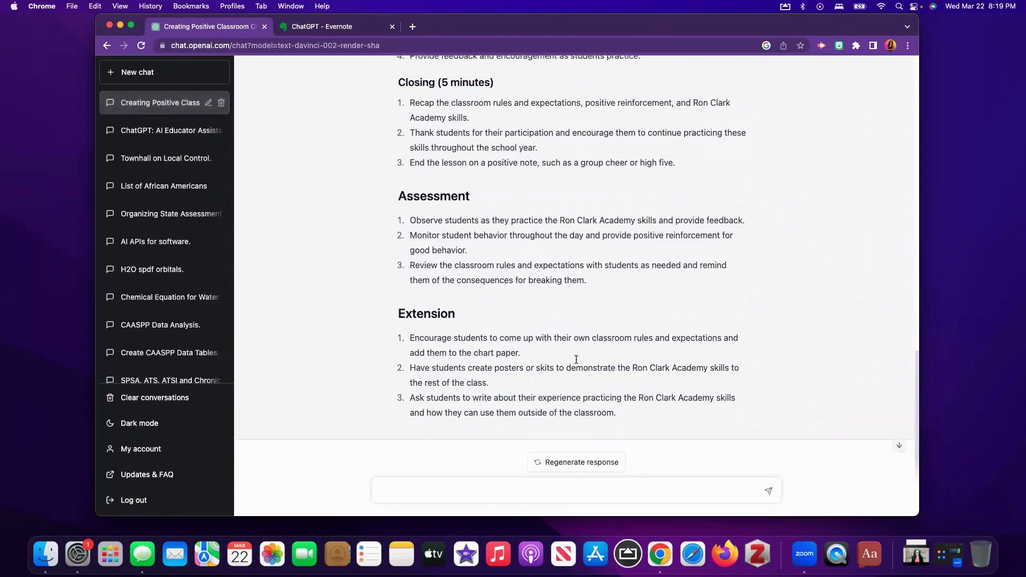
scroll(575, 366, "up", 15)
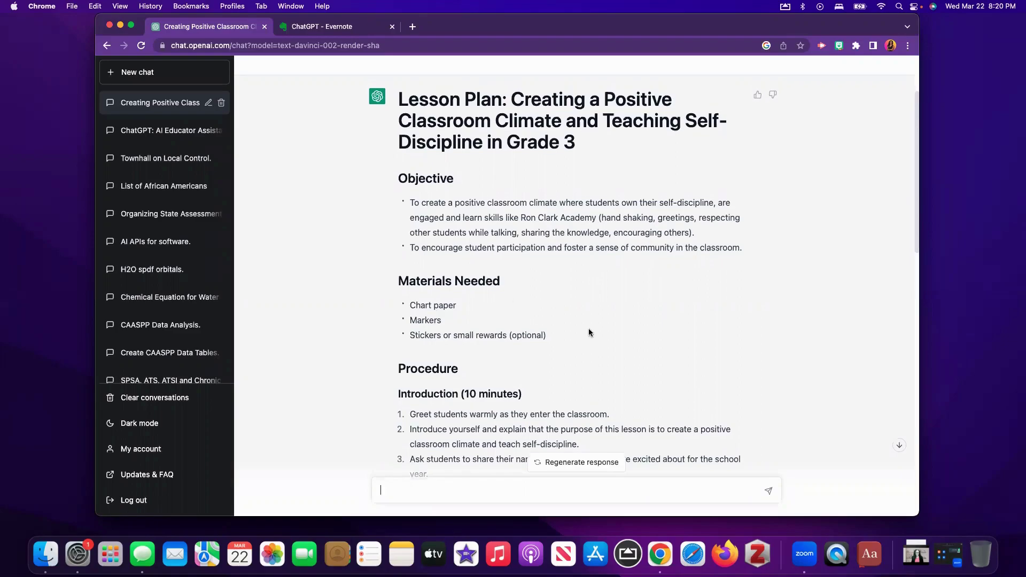
scroll(601, 333, "down", 2)
scroll(602, 333, "up", 3)
scroll(601, 335, "down", 2)
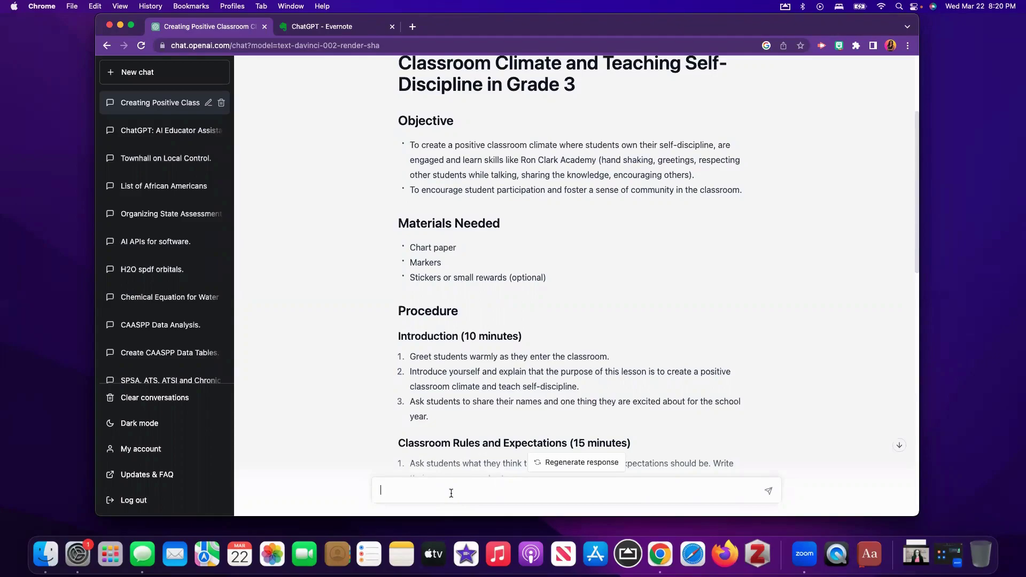
type("RE")
type("write and st")
type("ate ")
type("inth")
type("introdu")
type("ction that studen")
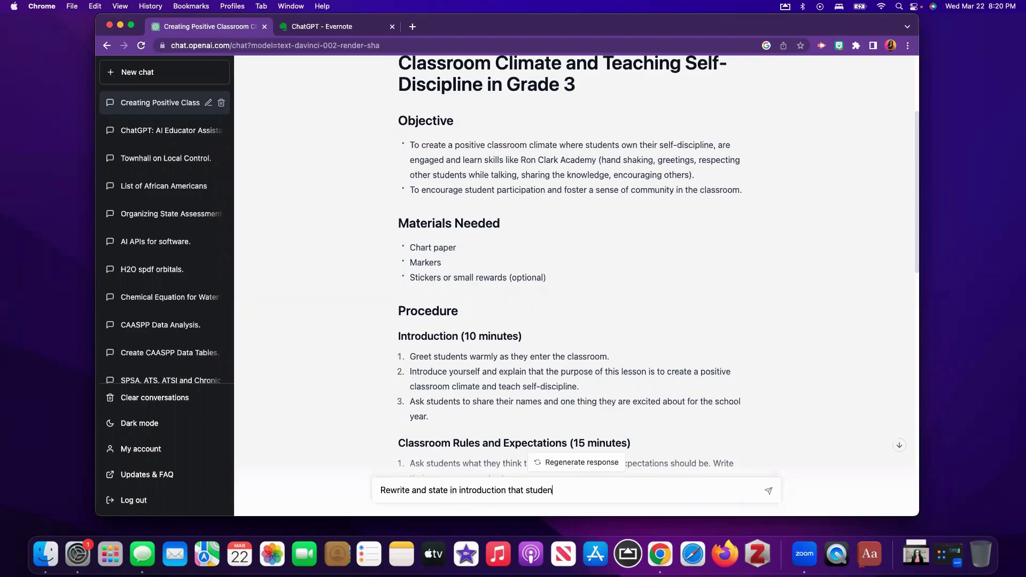
Continue the follow-up prompt with "were learn to own their own learning throughout the school year"
type("ts were learn to own their own")
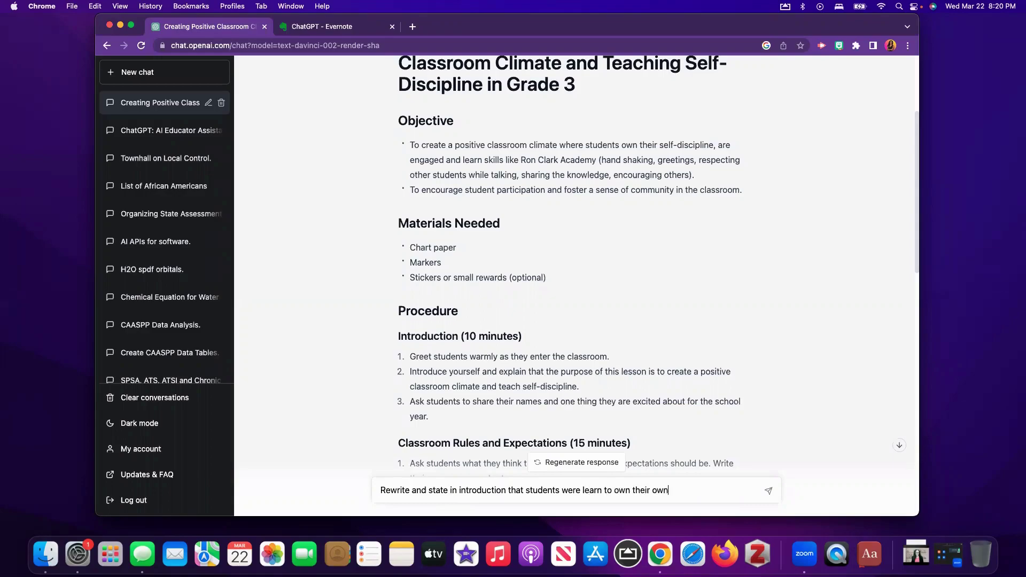
type(" learning throughout the school yhear")
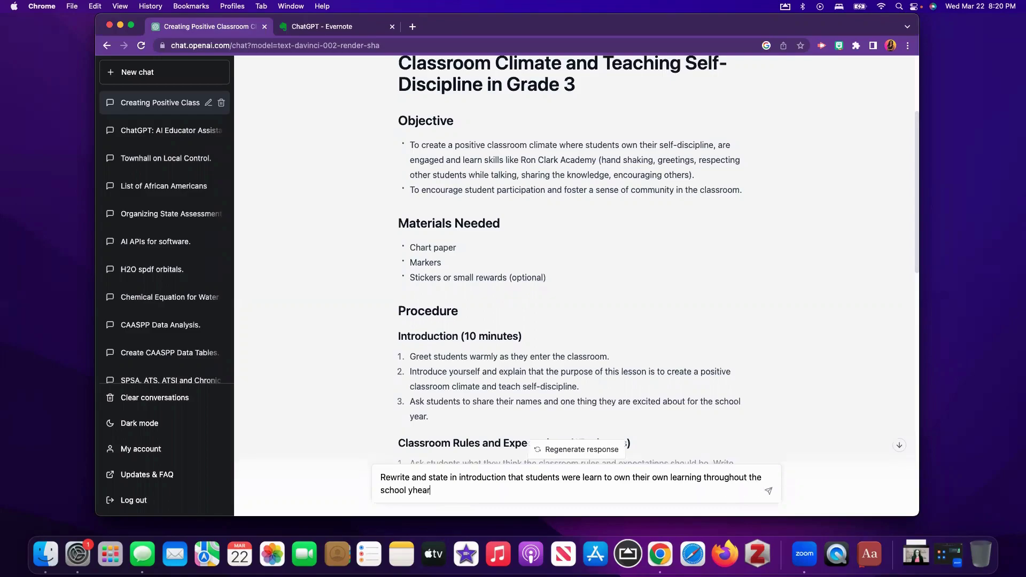
type("ear")
key("BackSpace")
key("BackSpace")
key("BackSpace")
key("BackSpace")
type("ear")
Check the rest of the lesson plan and continue the prompt with "Add how this will continue throughout the school year to create"
scroll(439, 427, "up", 5)
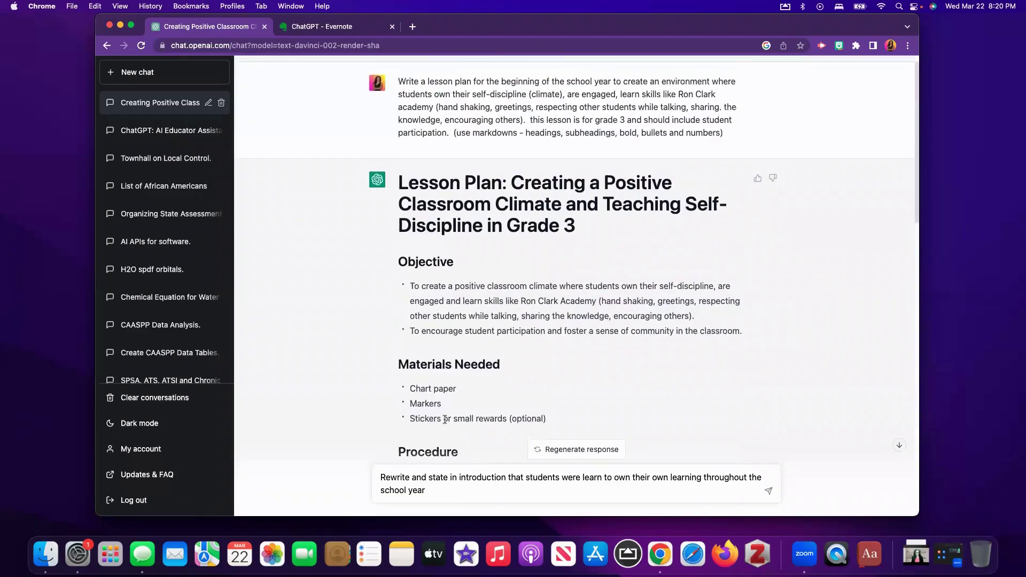
scroll(489, 411, "down", 10)
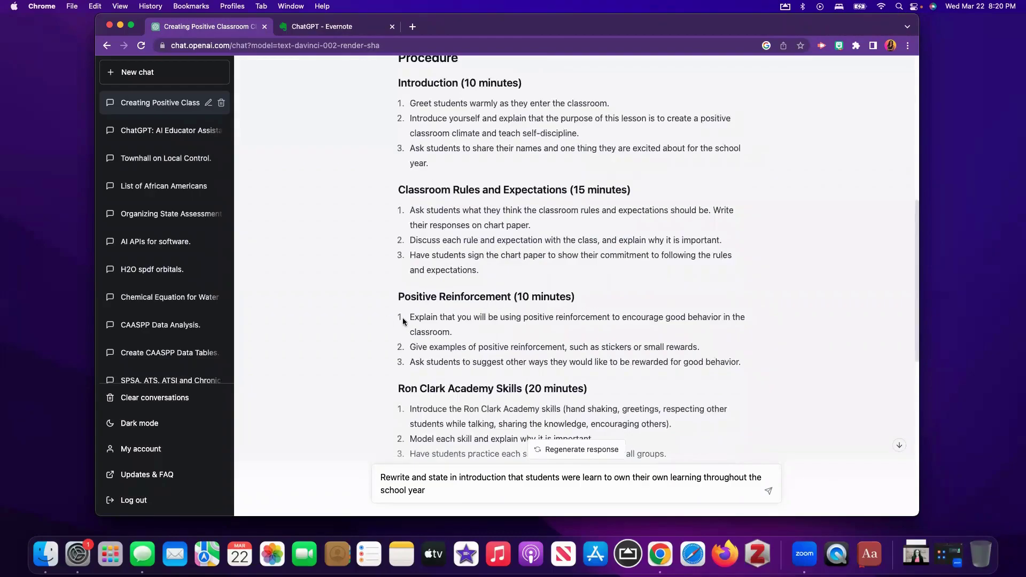
scroll(604, 377, "down", 5)
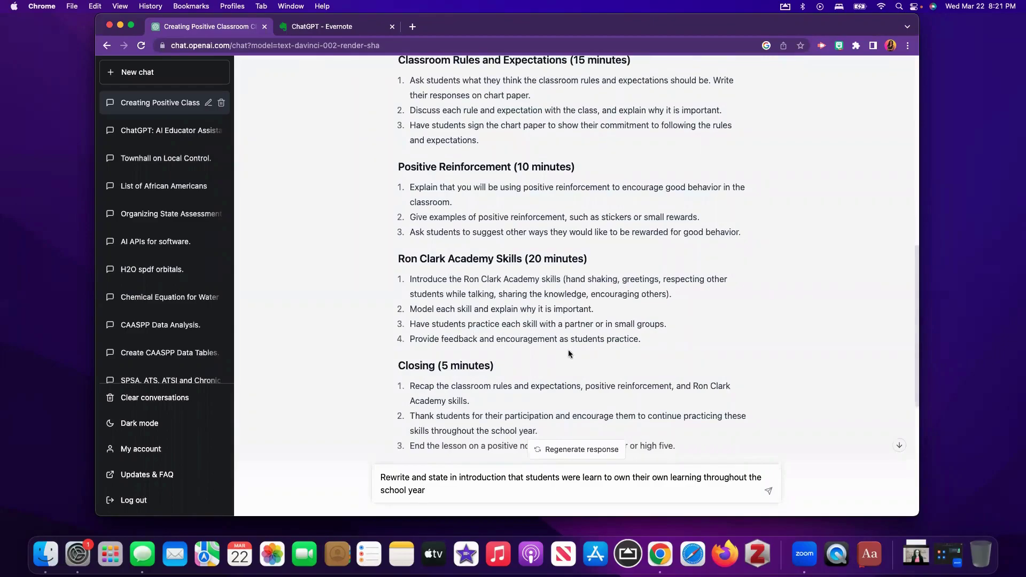
scroll(569, 350, "down", 2)
scroll(565, 353, "down", 3)
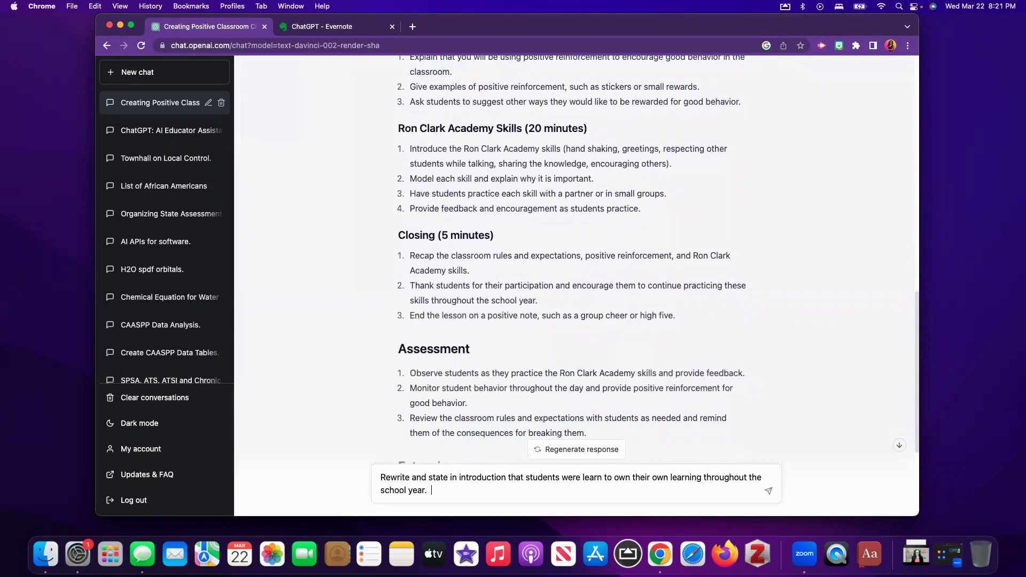
type("HO")
type("dd how this wi")
type("ll continue th")
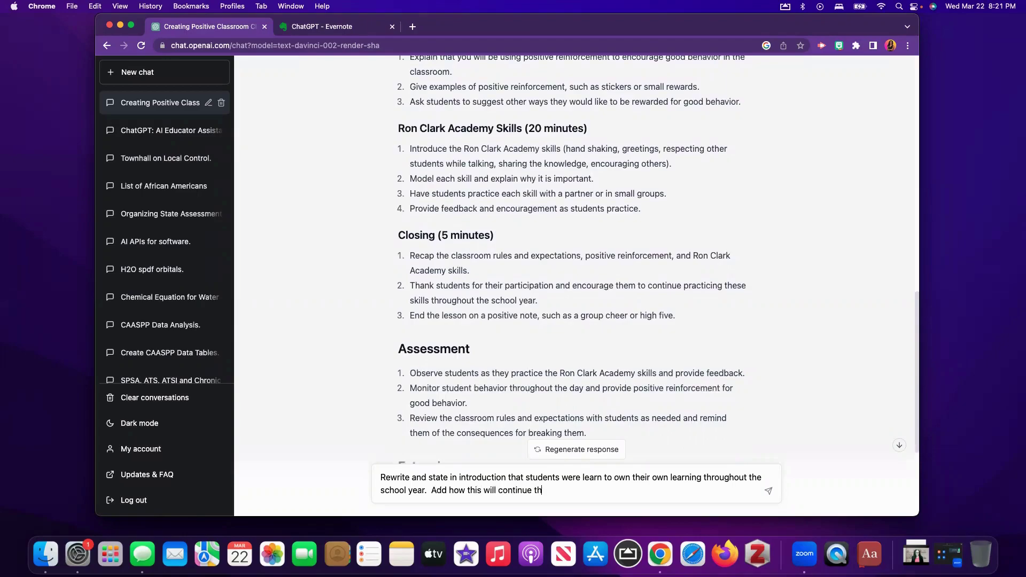
type("roughout the school year to create ")
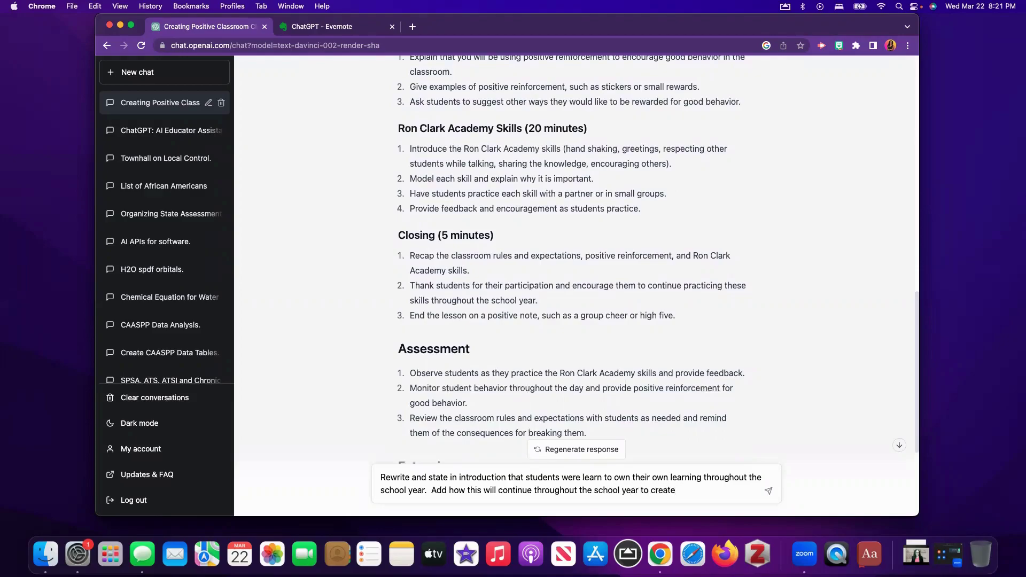
Complete the sentence about continuing throughout the school year with "classroom capacity"
type("cap")
key("BackSpace")
key("BackSpace")
type("ssoro")
type("oom capi")
type("ci")
type("ity")
Append "consider posters, signs, charts, graphing for goal achievement. Use same markdowns" to the rewrite prompt and submit it
type(".  consier")
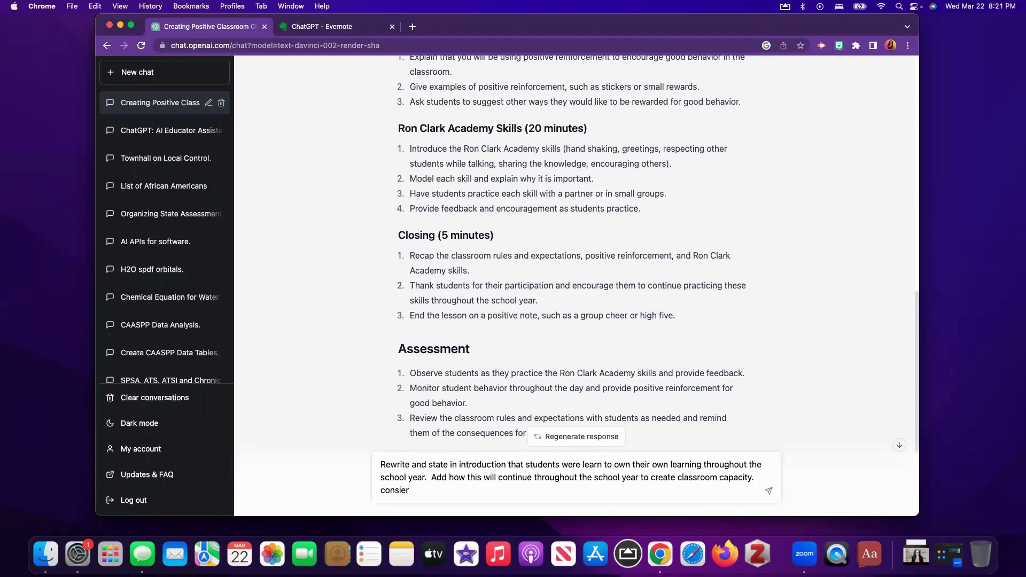
key("BackSpace")
key("BackSpace")
type("der posters, signs, charts, graphing for")
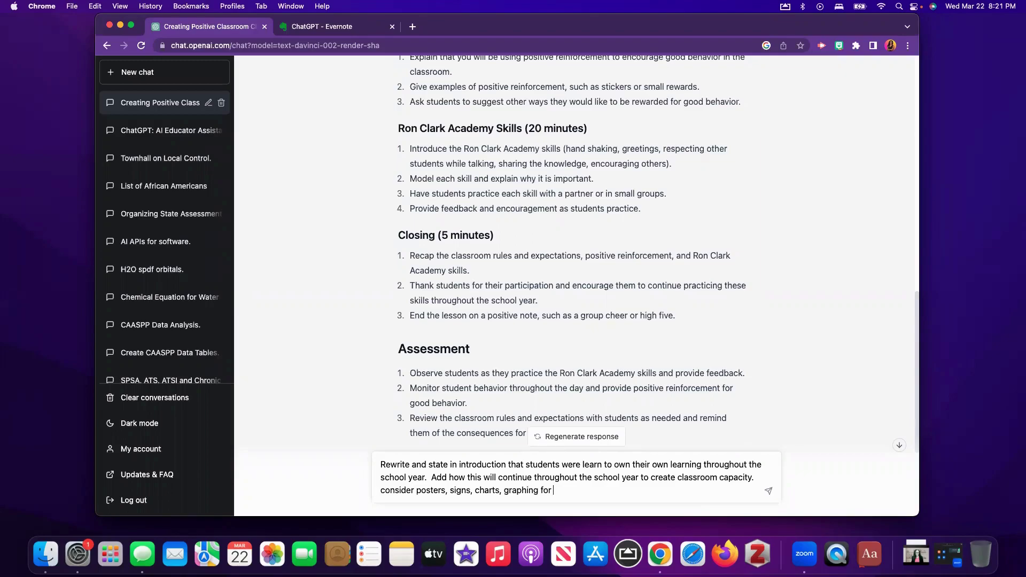
type("goal achievement.  Use same mark")
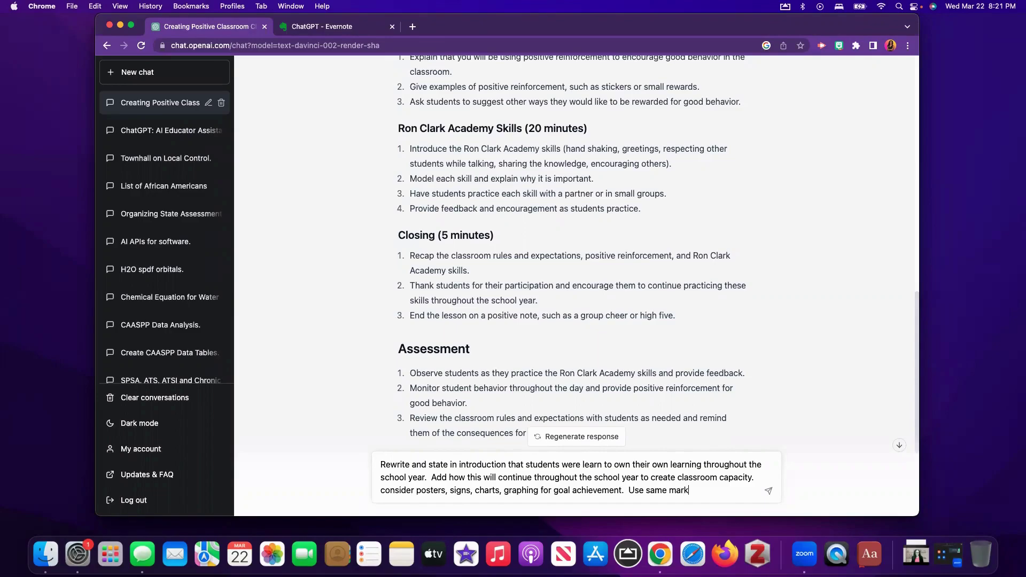
type("down")
key("Return")
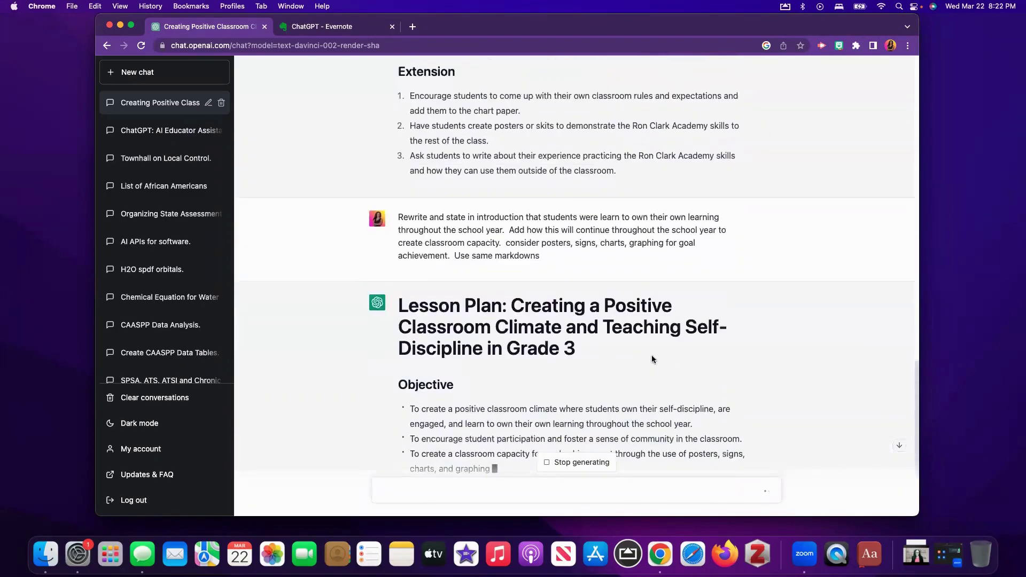
Delete the unsent draft "rewrite you forgot to add students will own their learning" from the message box
scroll(652, 359, "up", 3)
left_click_drag(784, 350, 787, 316)
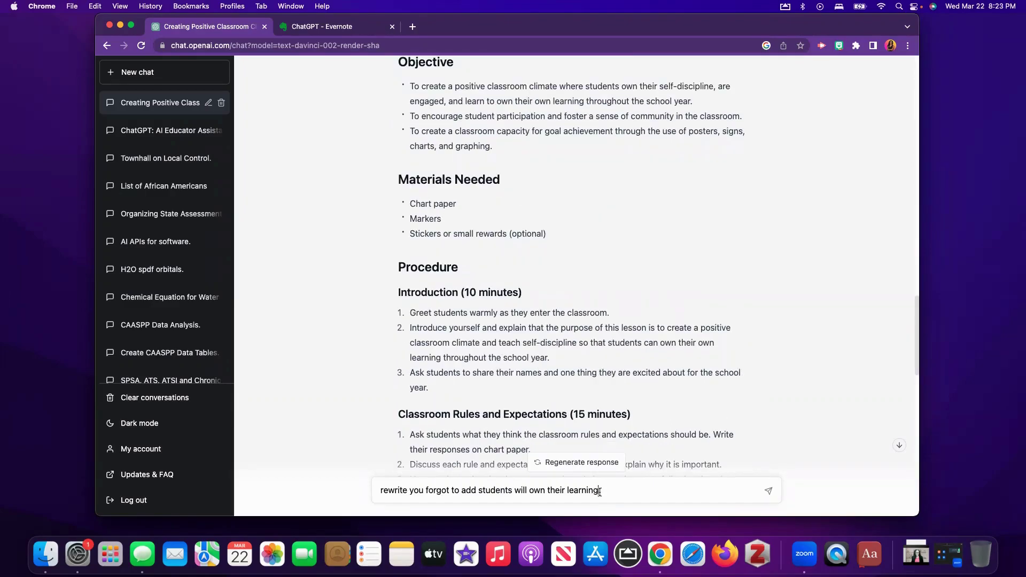
left_click_drag(601, 490, 379, 493)
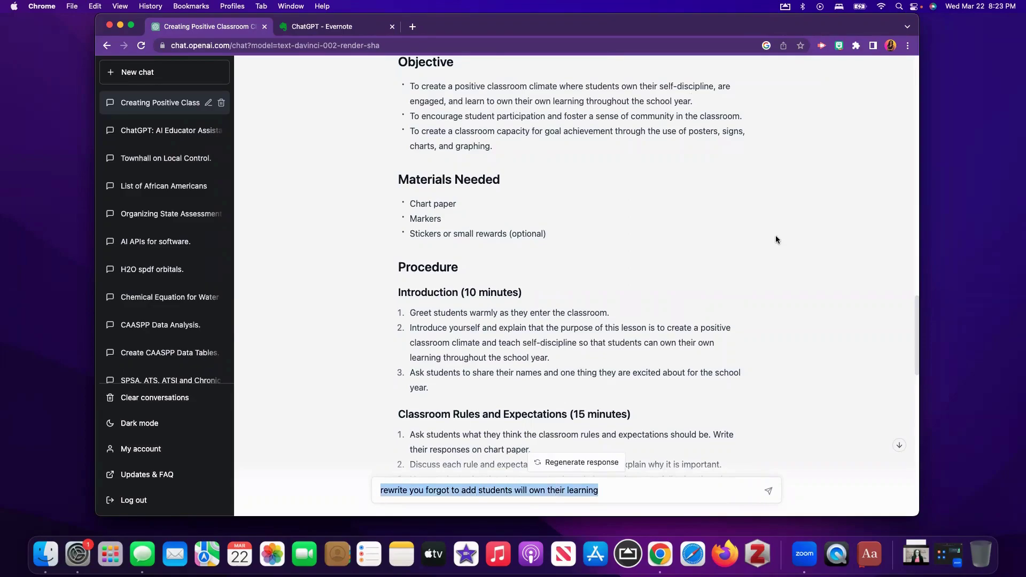
key("BackSpace")
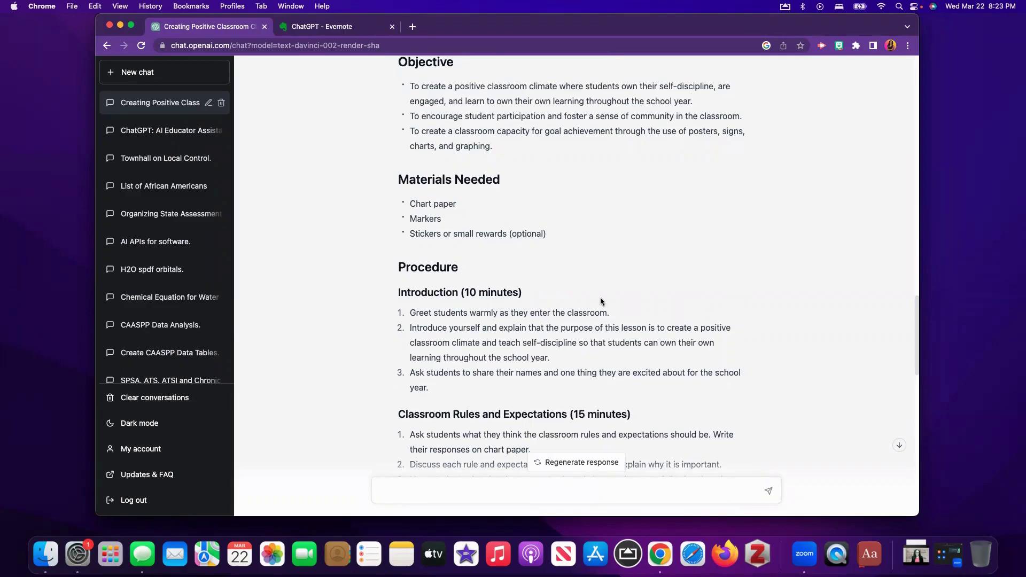
Review the rewritten lesson plan through to its end and begin a new prompt with "Create a table using columns and rows"
scroll(601, 302, "down", 5)
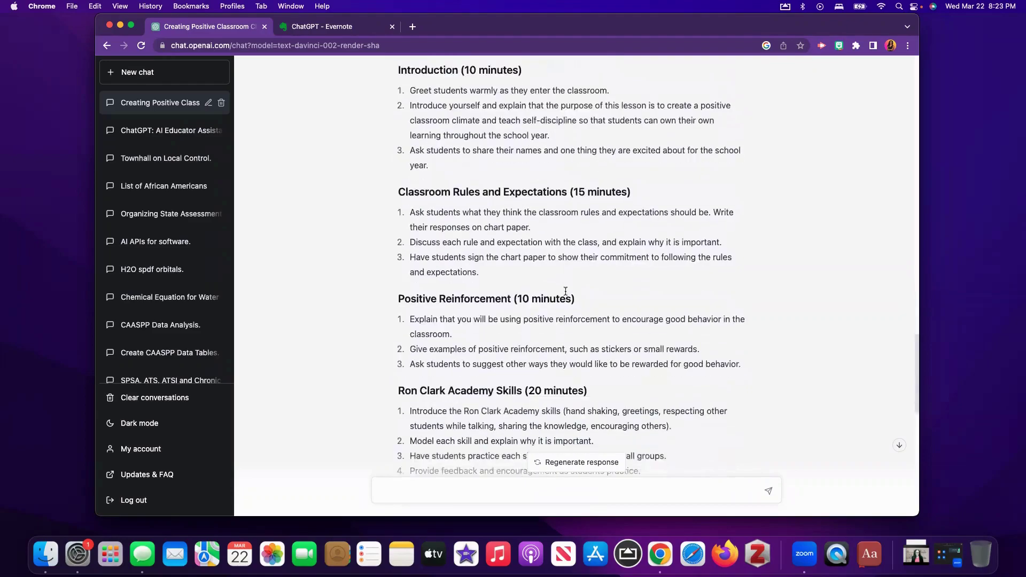
scroll(565, 291, "up", 15)
scroll(575, 292, "down", 2)
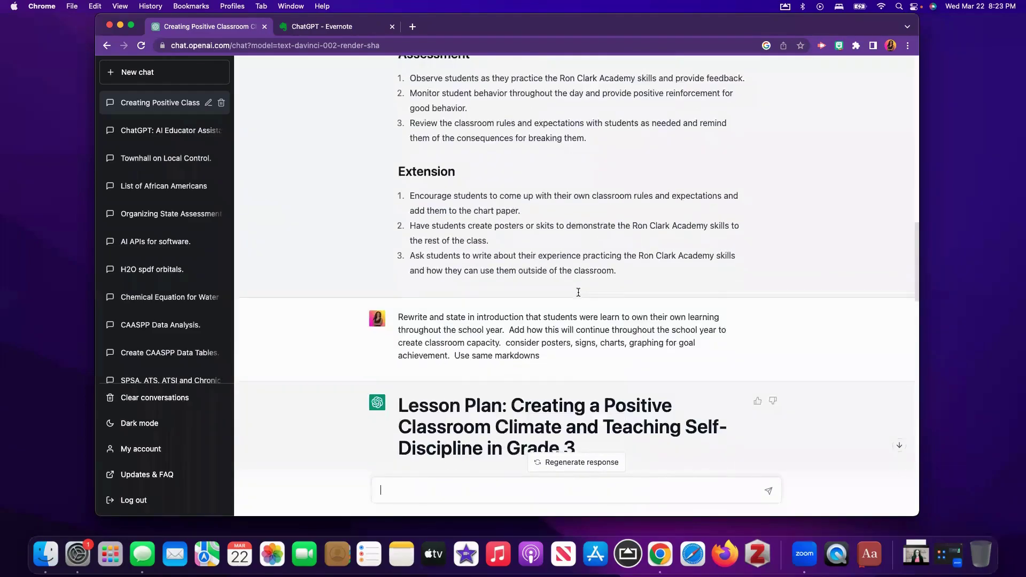
scroll(578, 292, "up", 2)
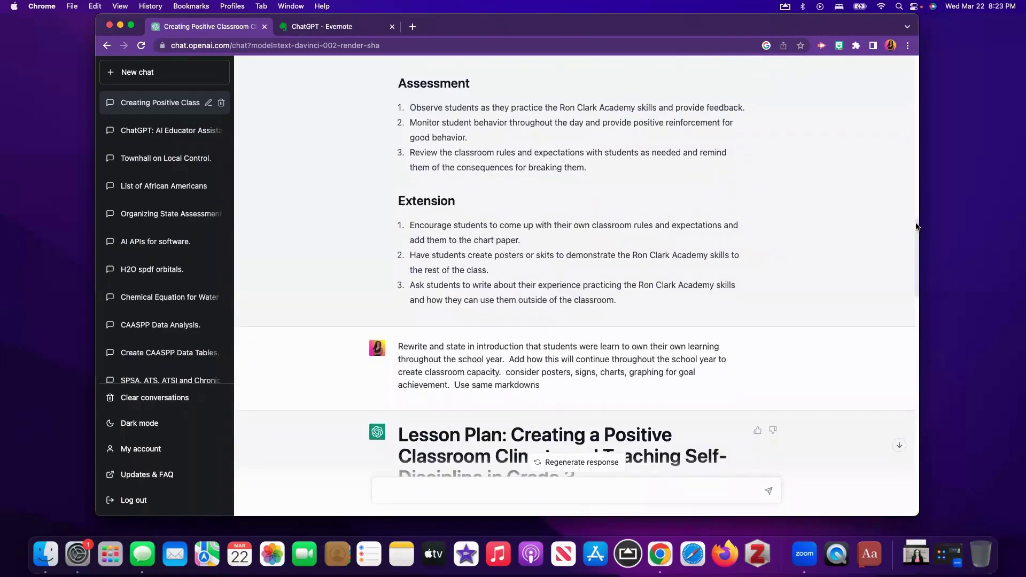
left_click_drag(916, 228, 923, 467)
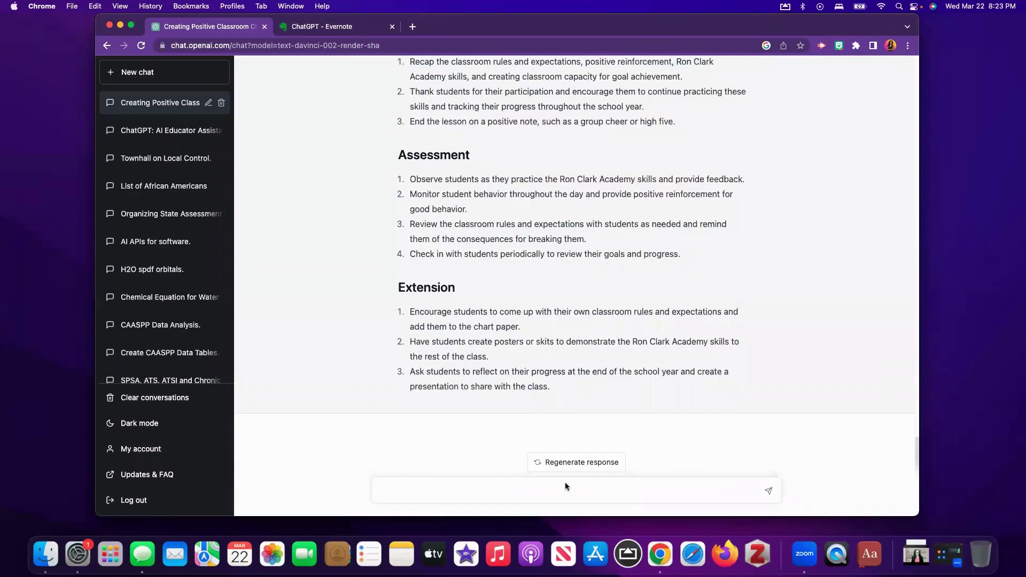
type("Create a table using columns and rows u")
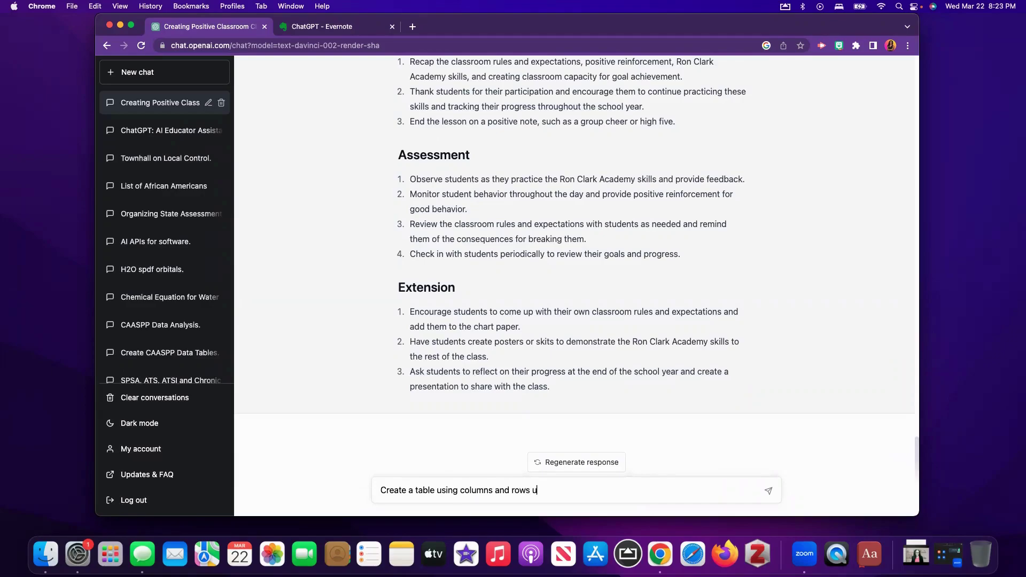
Continue the table prompt with "that will collect student data"
type("sing")
key("BackSpace")
type("that will college")
key("BackSpace")
key("BackSpace")
type("lect dat")
type("a and ")
type("tudent data")
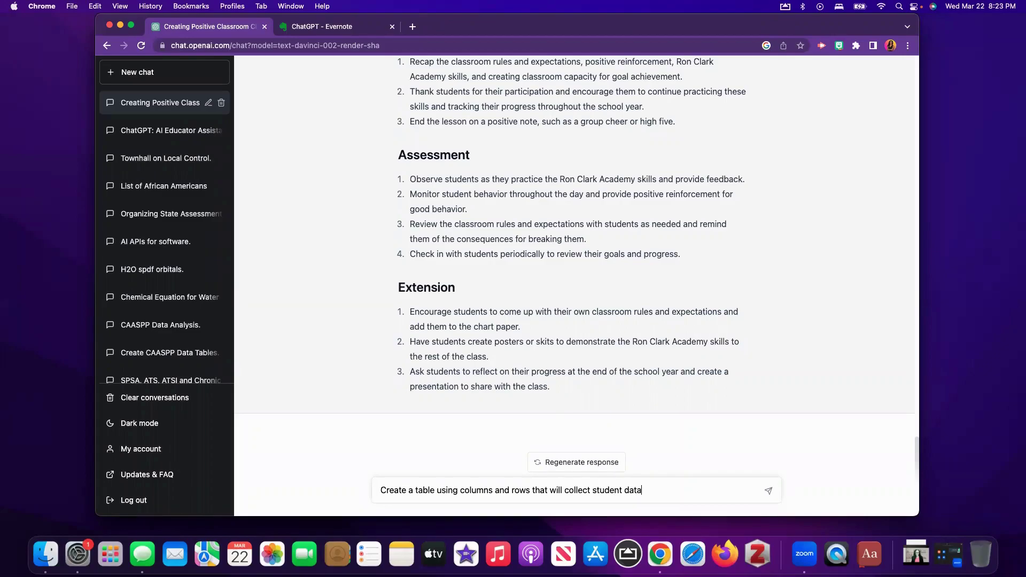
Complete the table prompt with "when they are caught using the positive reinforcement in the above objective", correcting the spelling of "reinforcement", and submit it
type(" when they are cu")
type("ught using the positive ")
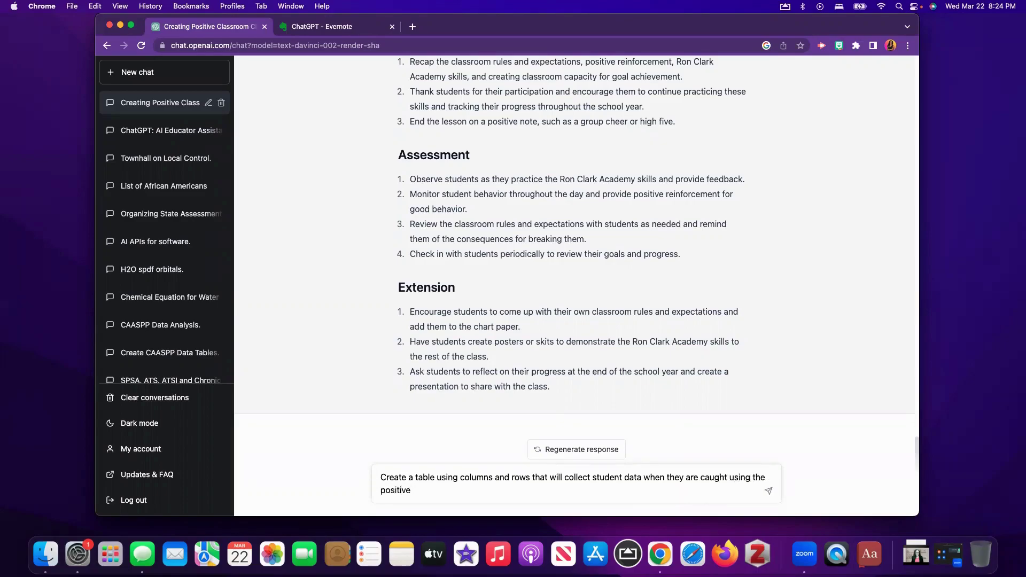
type("reinformcement in he")
key("BackSpace")
key("BackSpace")
type("the above ")
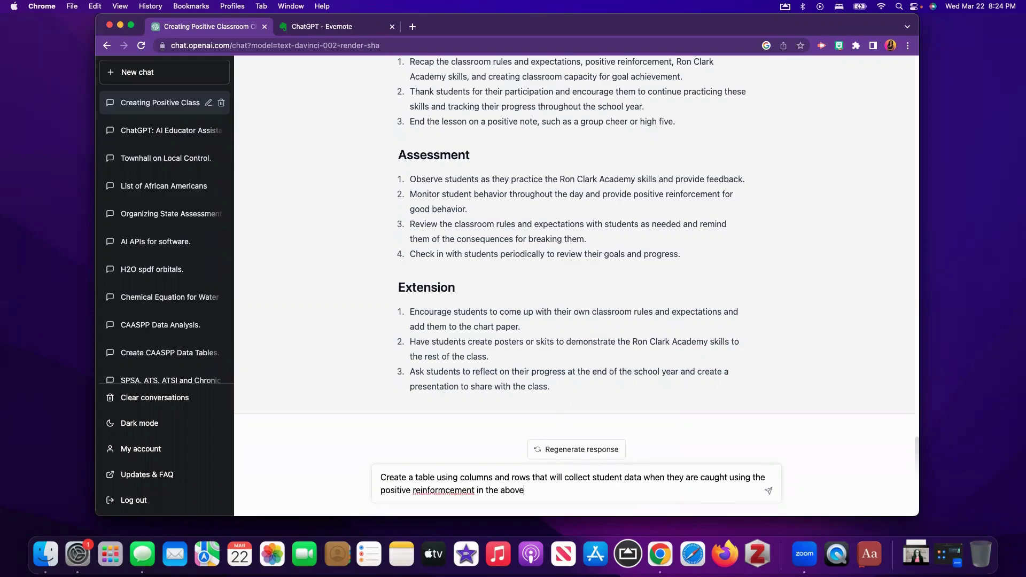
type("oje")
type("bjective")
right_click(444, 490)
left_click(474, 389)
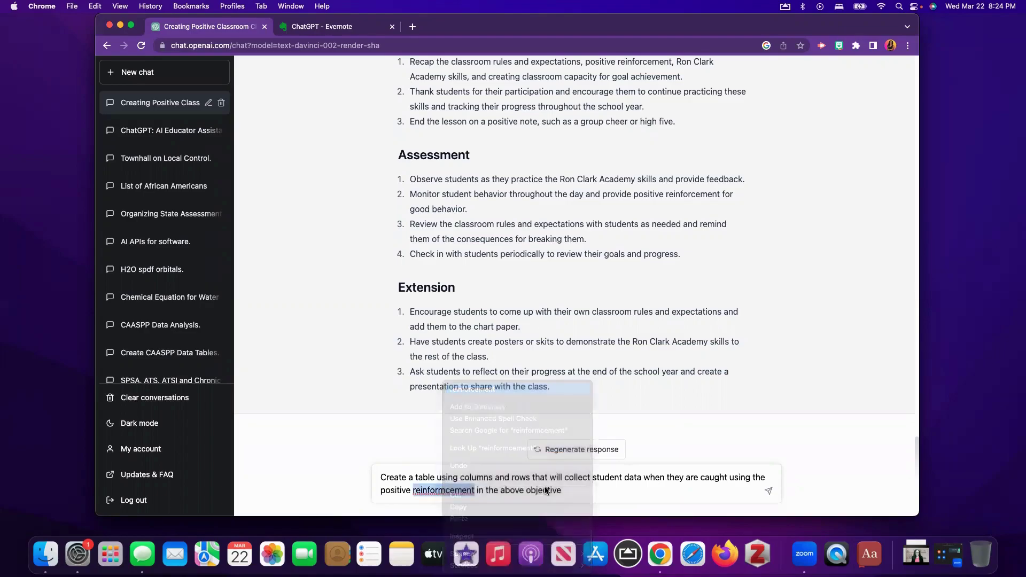
key("Return")
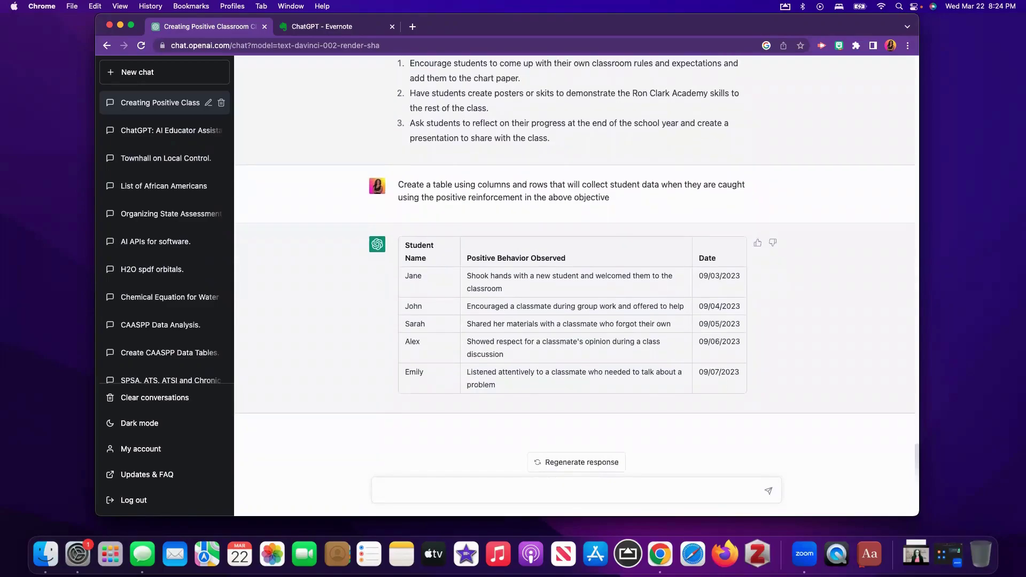
Submit the follow-up prompt "How could I use a tally system or color in system? graph that"
type("HOw")
type("ow could ")
type("I use a tally system")
type(" or co")
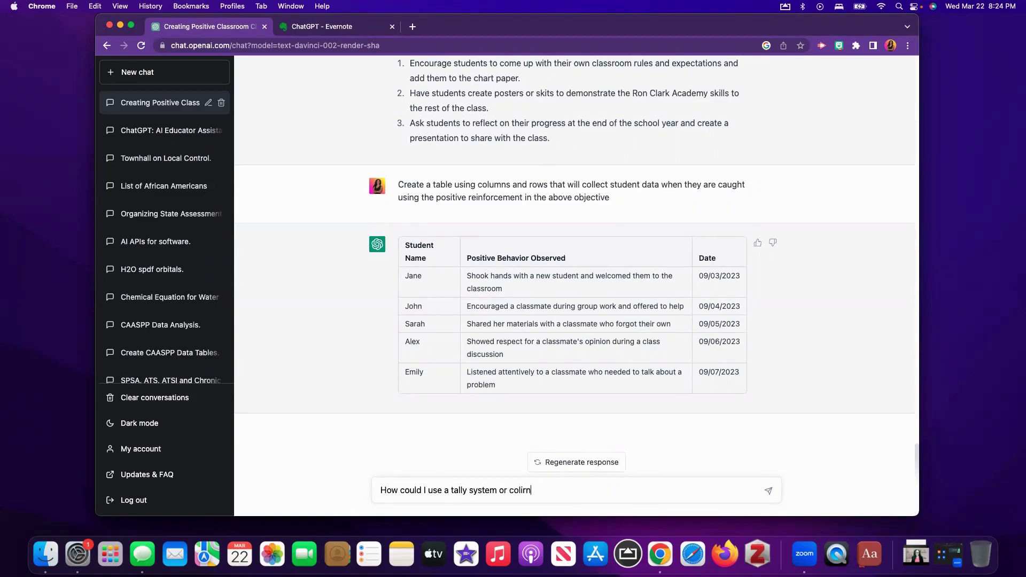
type("lor in system")
type("? raph ")
type("graph that")
key("Return")
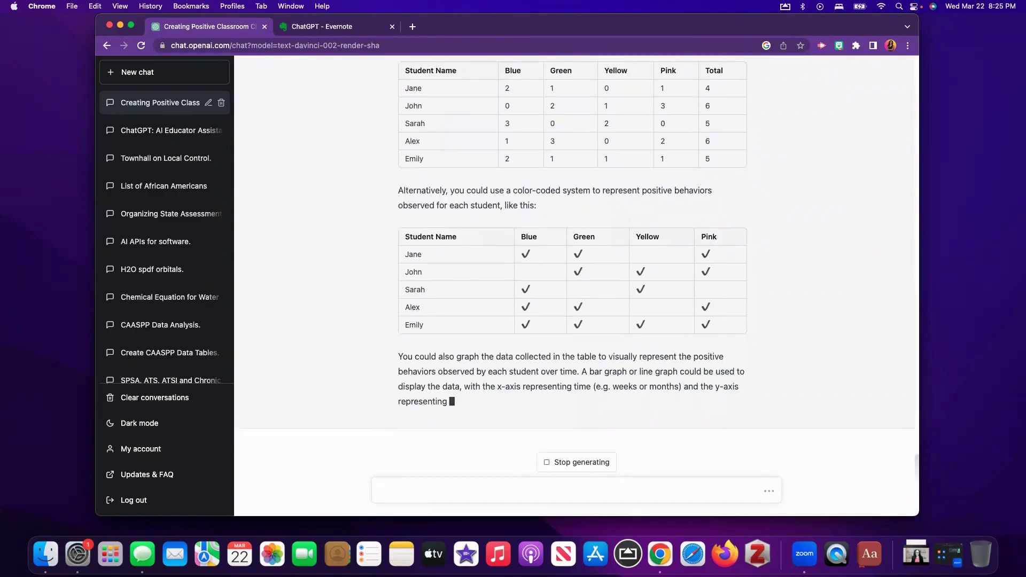
Review the response's behavior color assignments, tally table, color-coded table and graphing suggestion
scroll(642, 139, "up", 3)
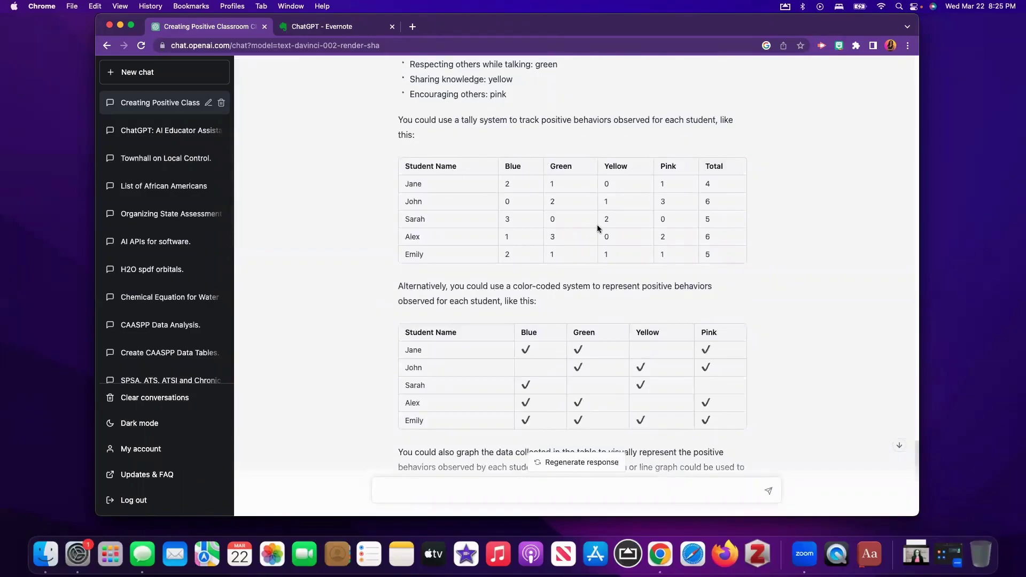
scroll(597, 227, "up", 5)
scroll(598, 225, "up", 3)
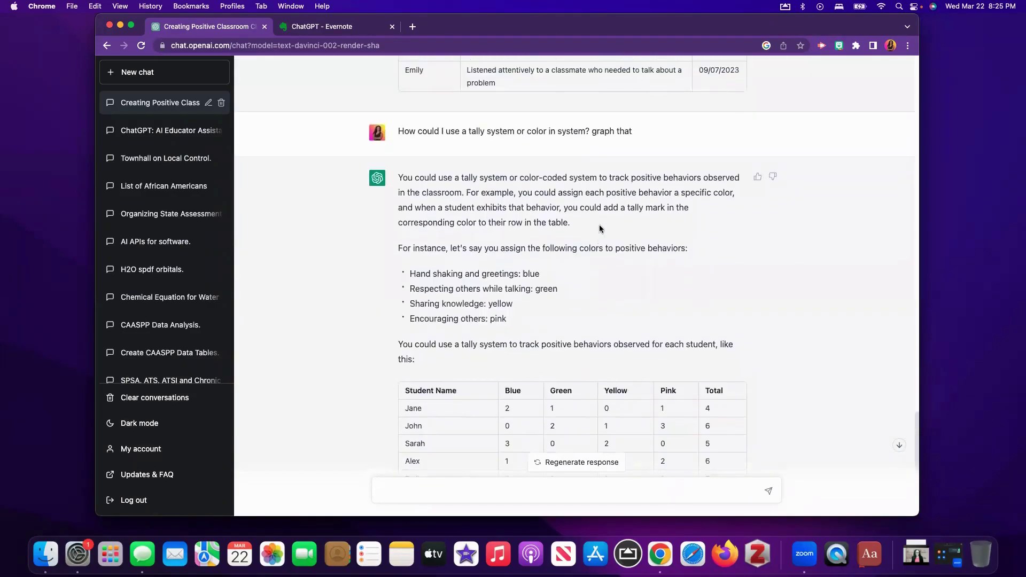
scroll(599, 213, "down", 10)
scroll(599, 197, "up", 3)
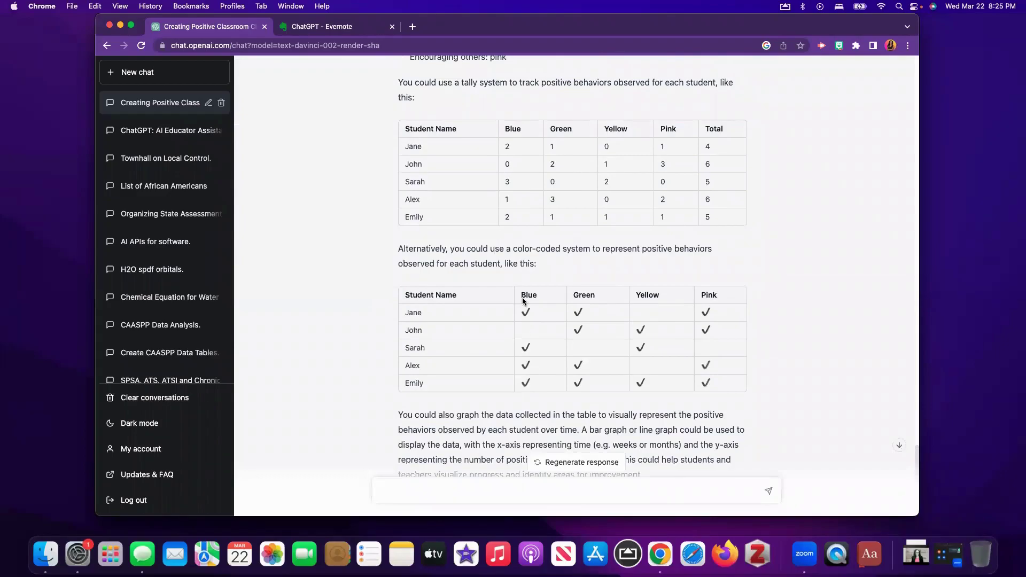
scroll(698, 351, "up", 5)
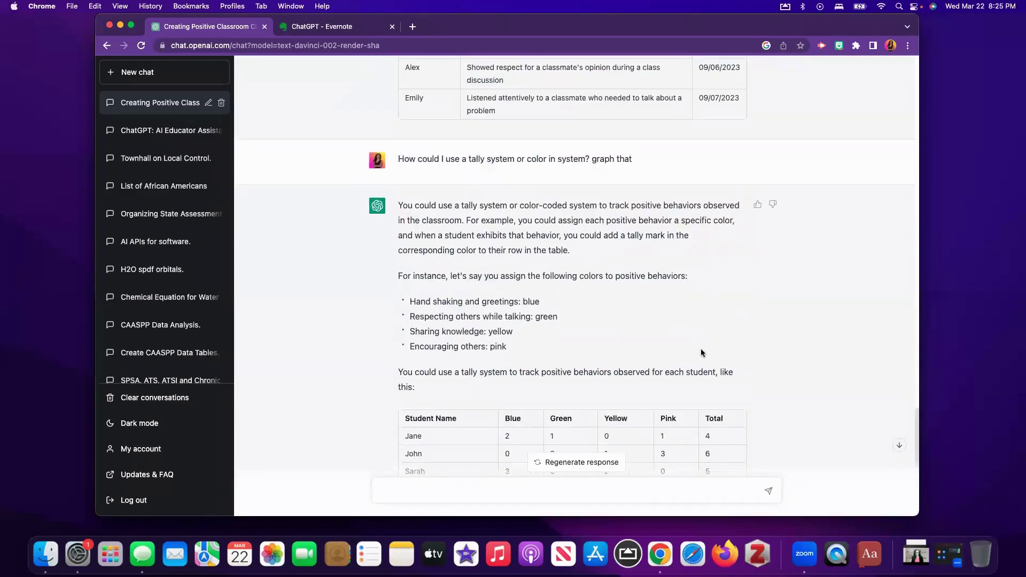
scroll(701, 349, "down", 1)
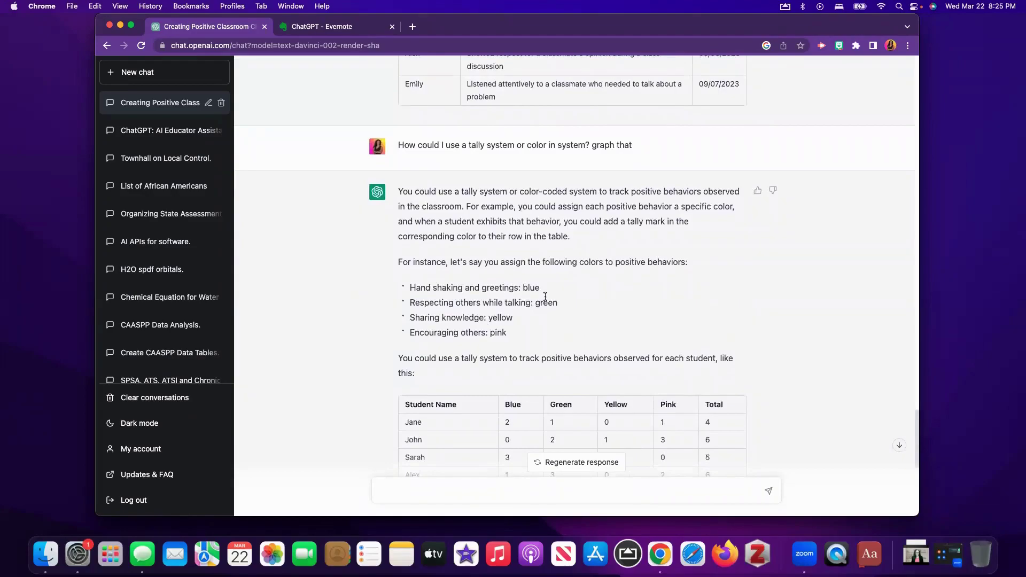
scroll(586, 325, "down", 5)
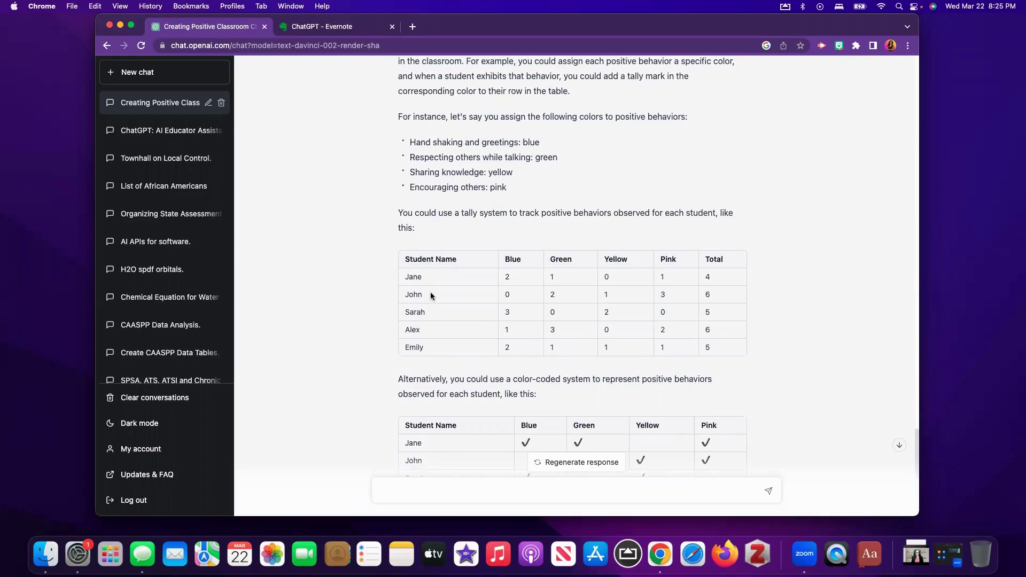
scroll(460, 284, "down", 5)
scroll(572, 297, "up", 6)
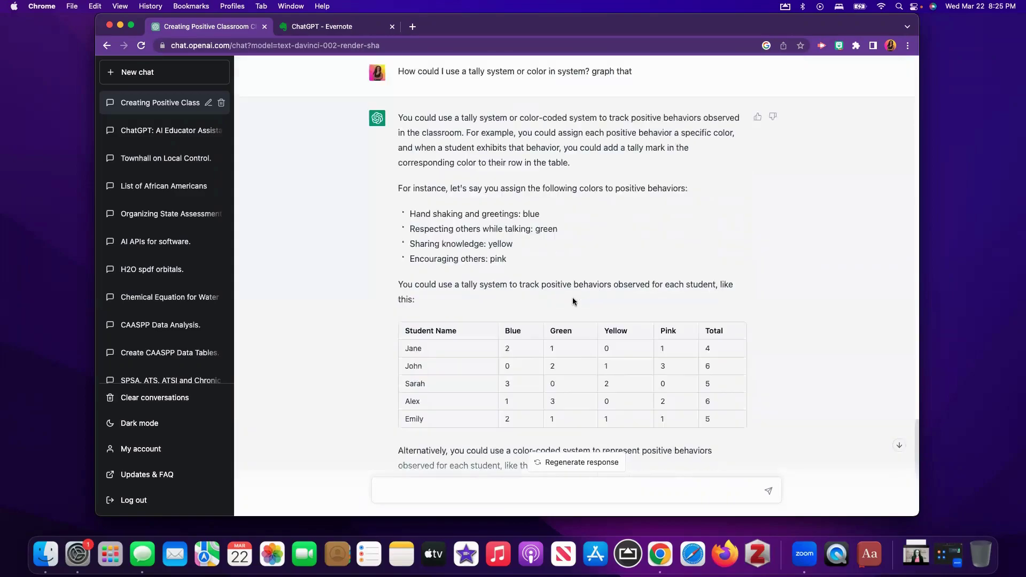
Look back over the original and rewritten lesson plans earlier in the conversation
scroll(573, 302, "up", 20)
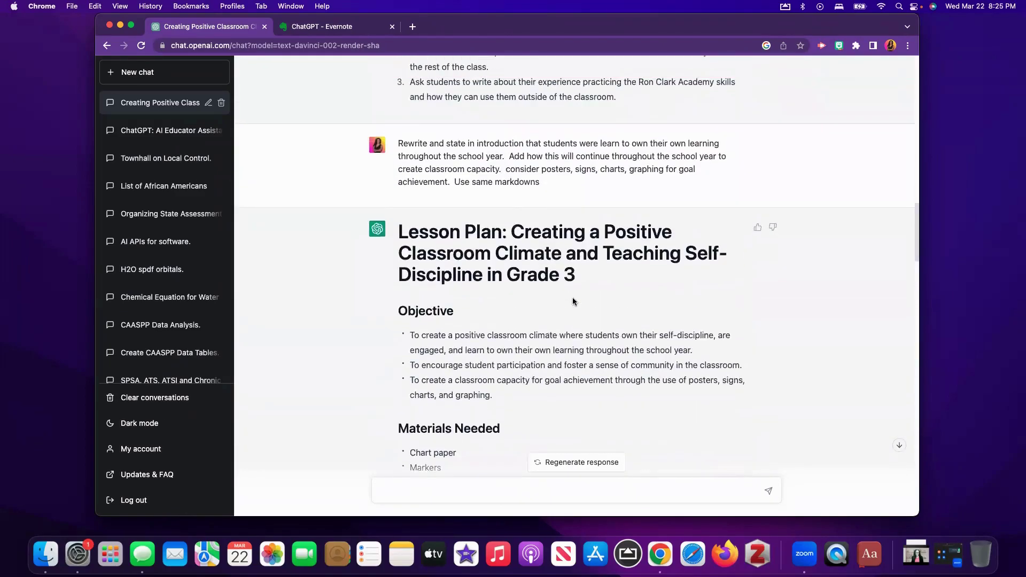
scroll(572, 301, "up", 3)
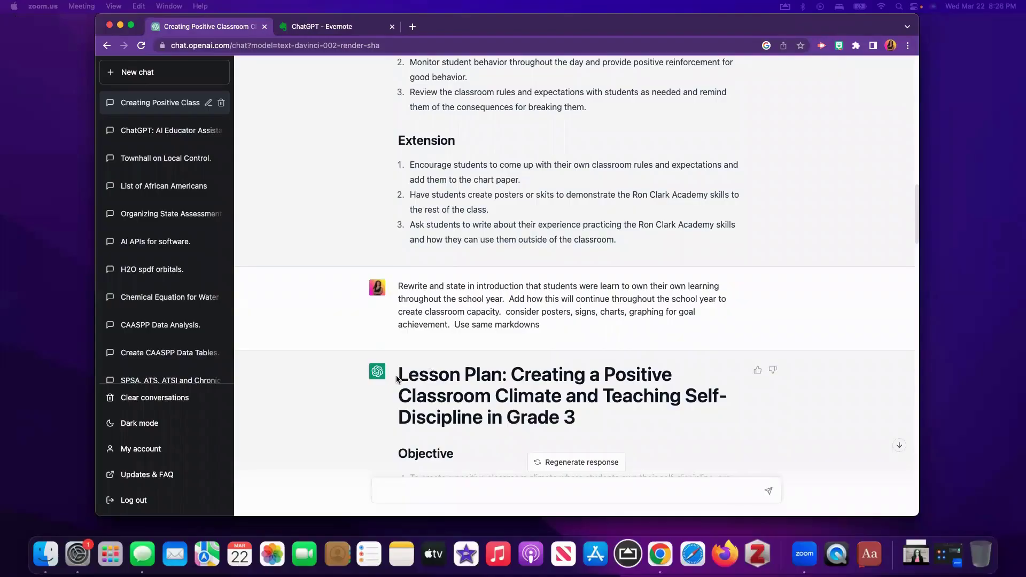
scroll(501, 351, "up", 5)
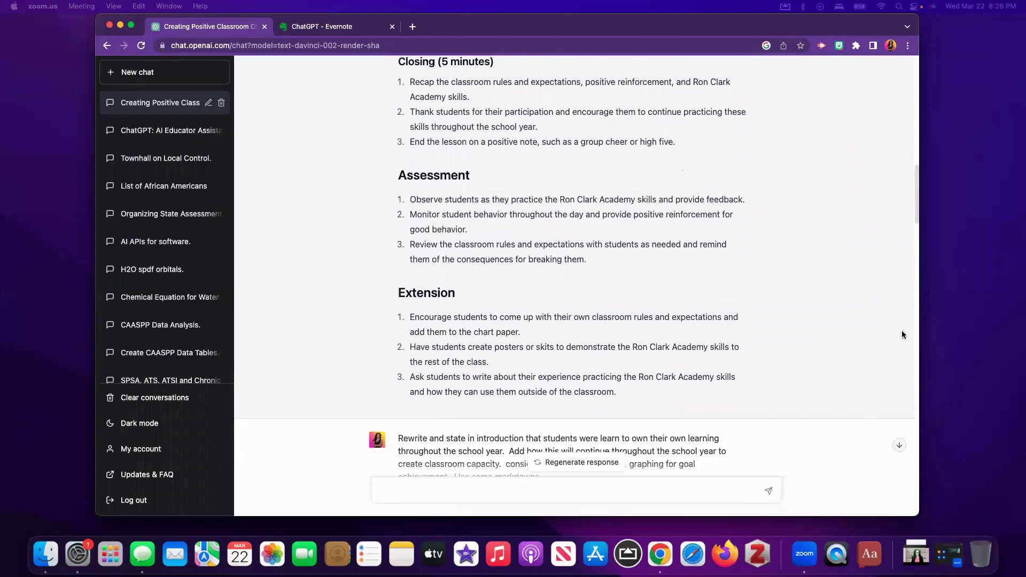
left_click(902, 335)
scroll(670, 305, "up", 2)
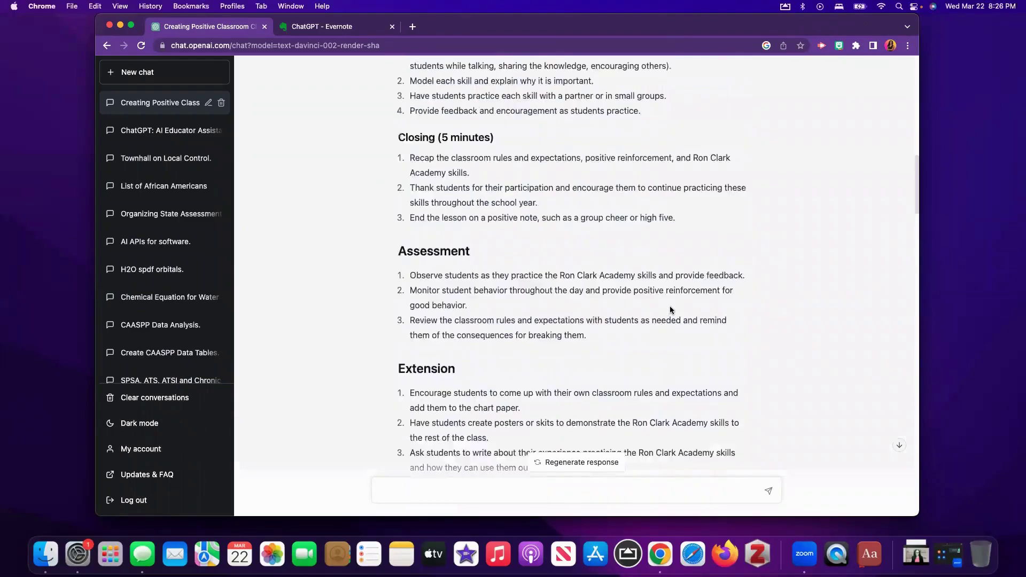
scroll(669, 305, "down", 19)
scroll(670, 305, "up", 3)
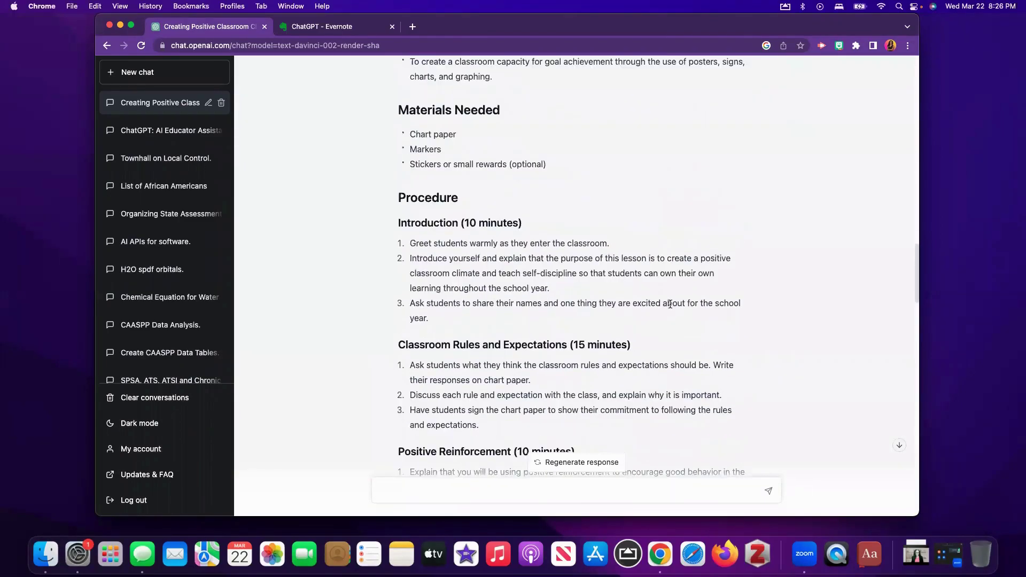
scroll(671, 302, "down", 2)
scroll(670, 303, "up", 12)
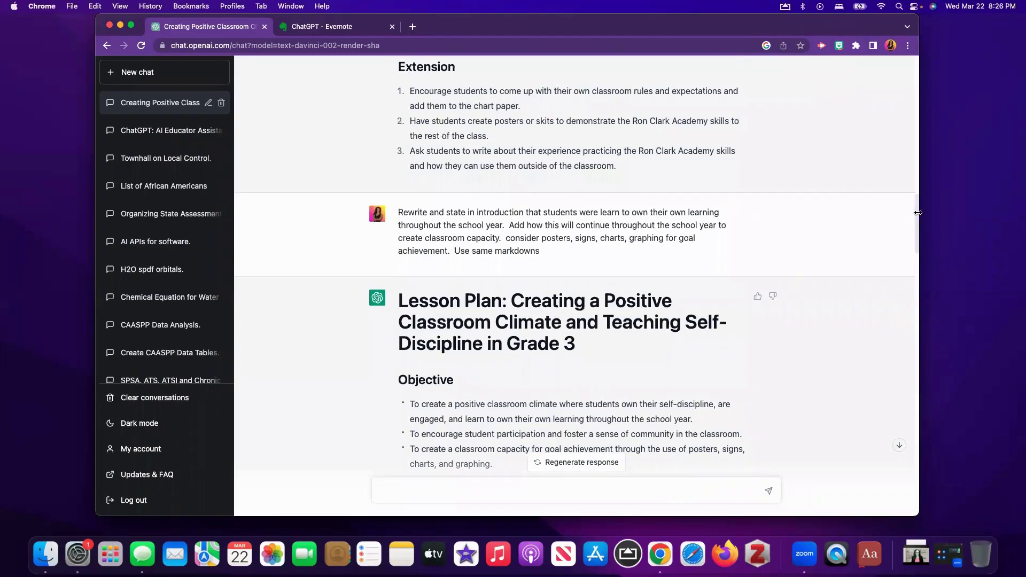
Copy the whole conversation, from the first lesson plan prompt through the final paragraph about graphing the data
scroll(477, 132, "up", 18)
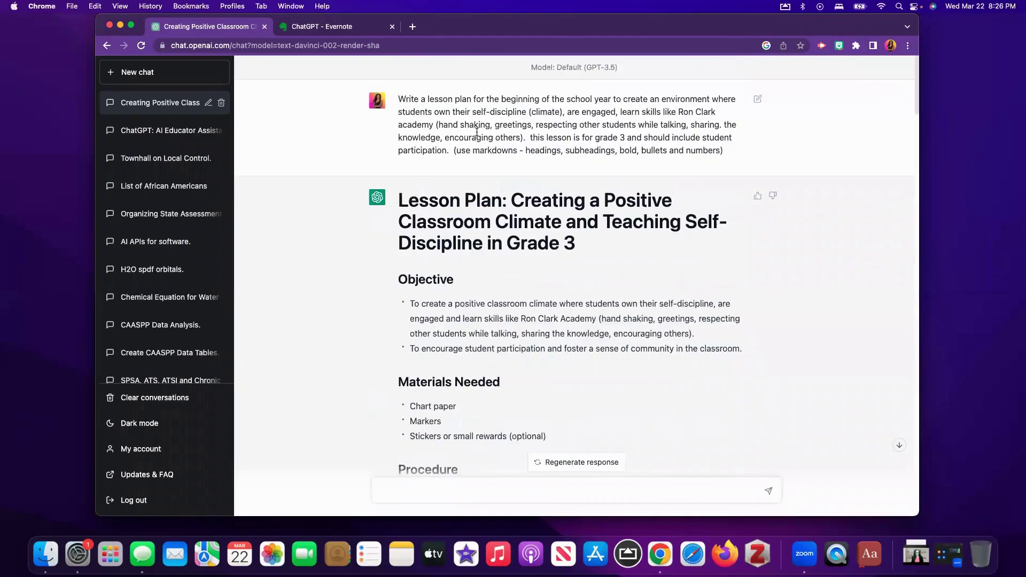
left_click_drag(399, 99, 553, 477)
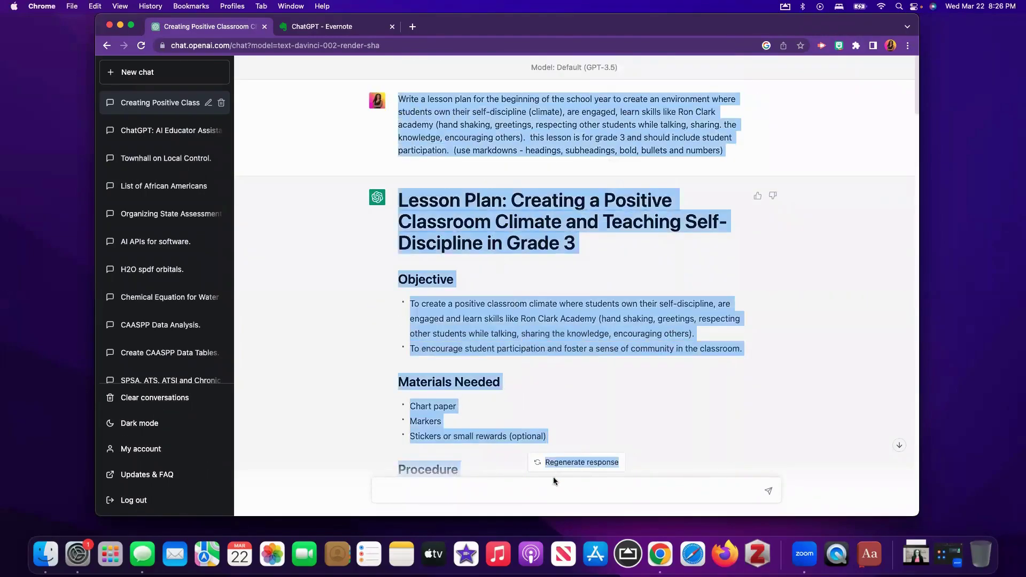
scroll(579, 351, "down", 20)
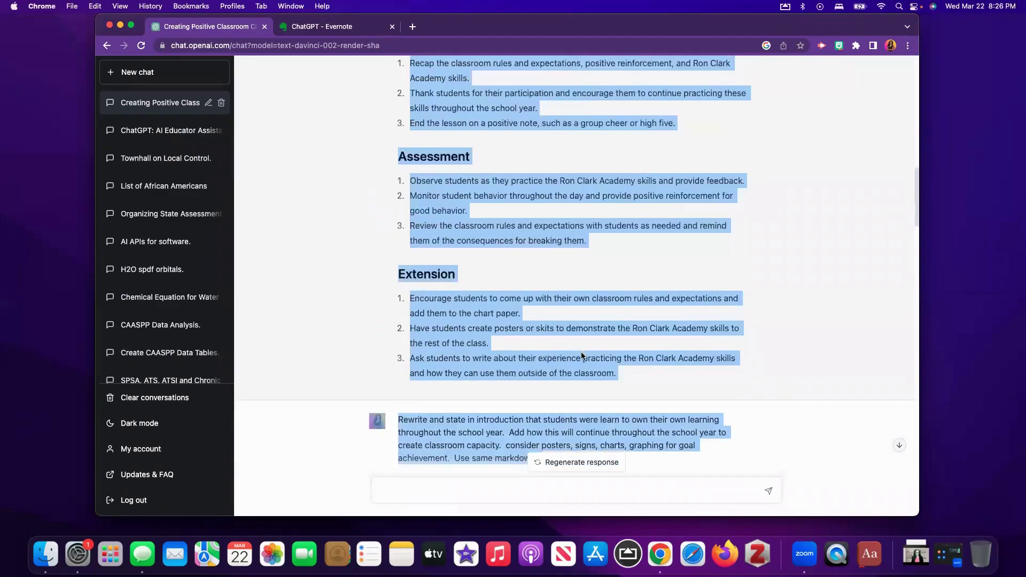
scroll(576, 354, "down", 20)
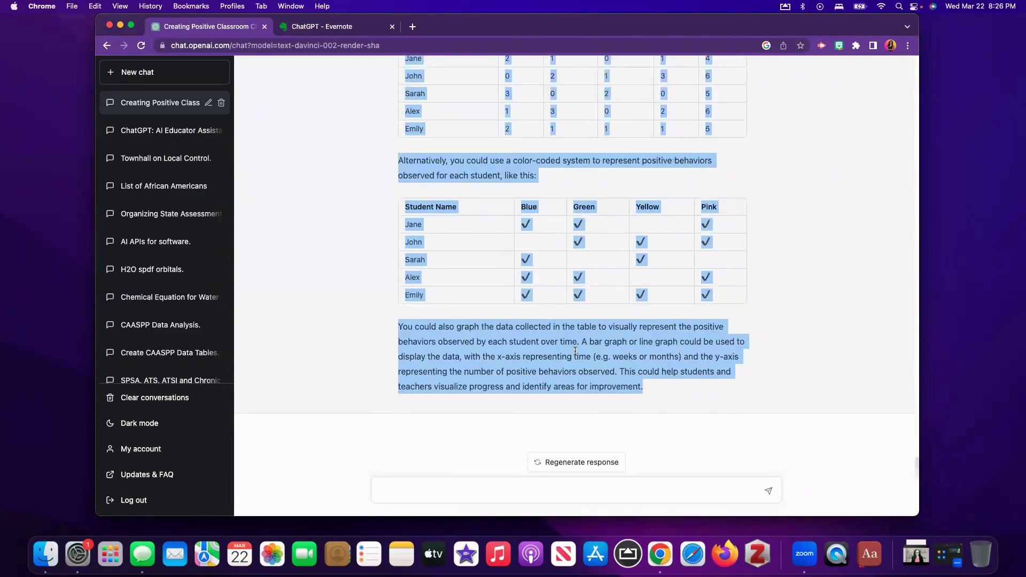
right_click(572, 357)
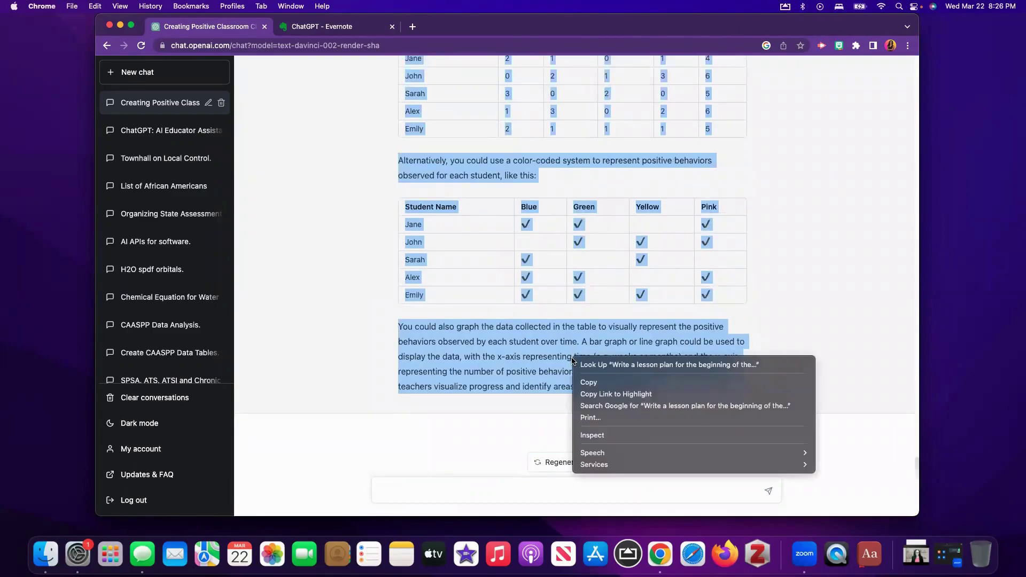
left_click(588, 383)
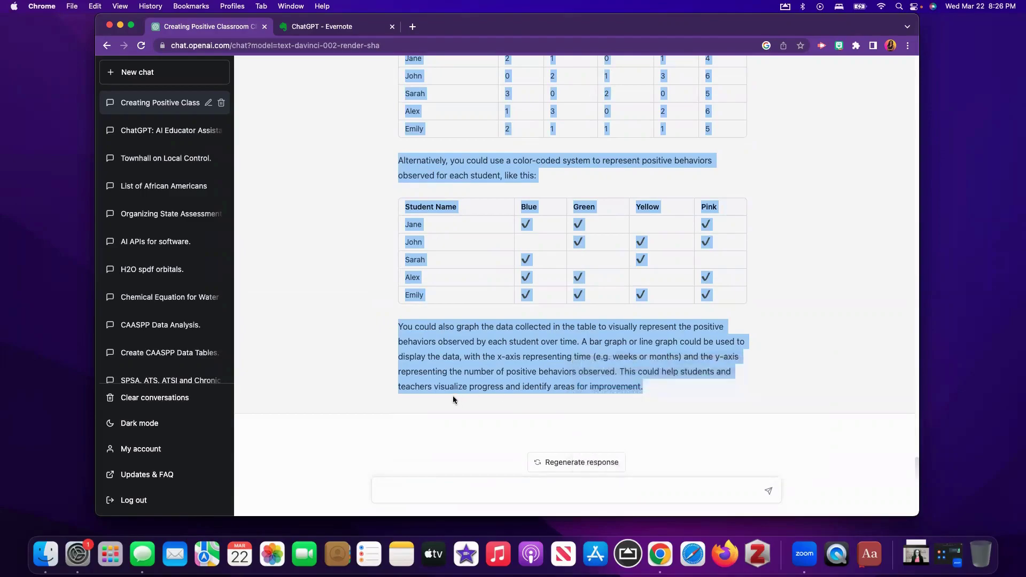
Switch to Evernote and create a new note in the ChatGPT notebook
left_click(309, 29)
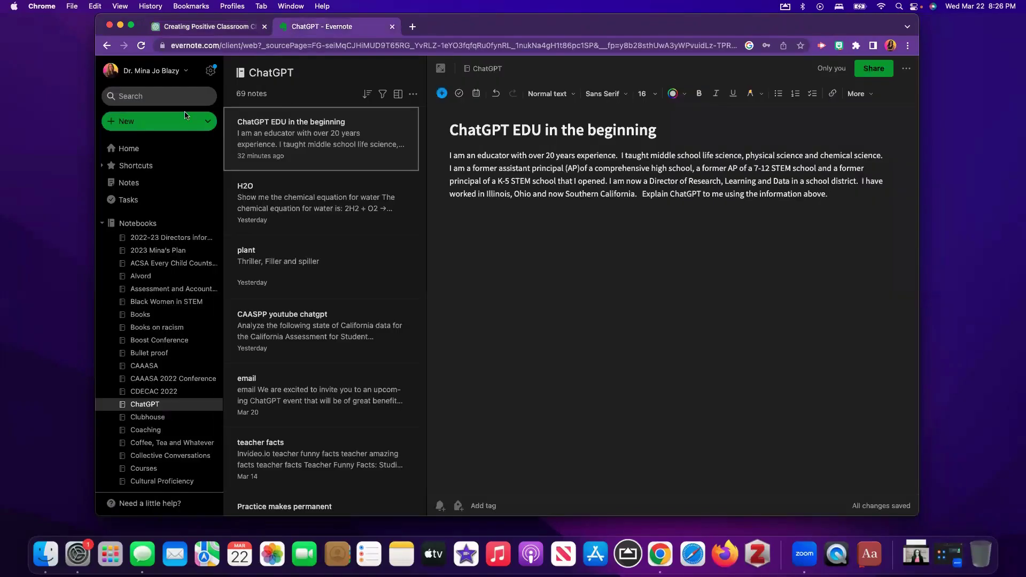
left_click(126, 122)
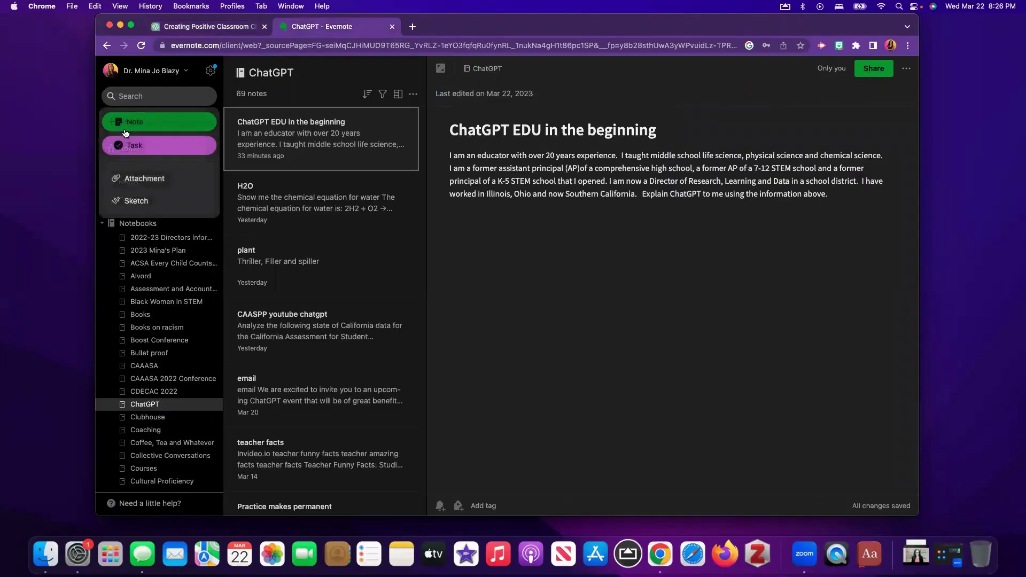
left_click(132, 126)
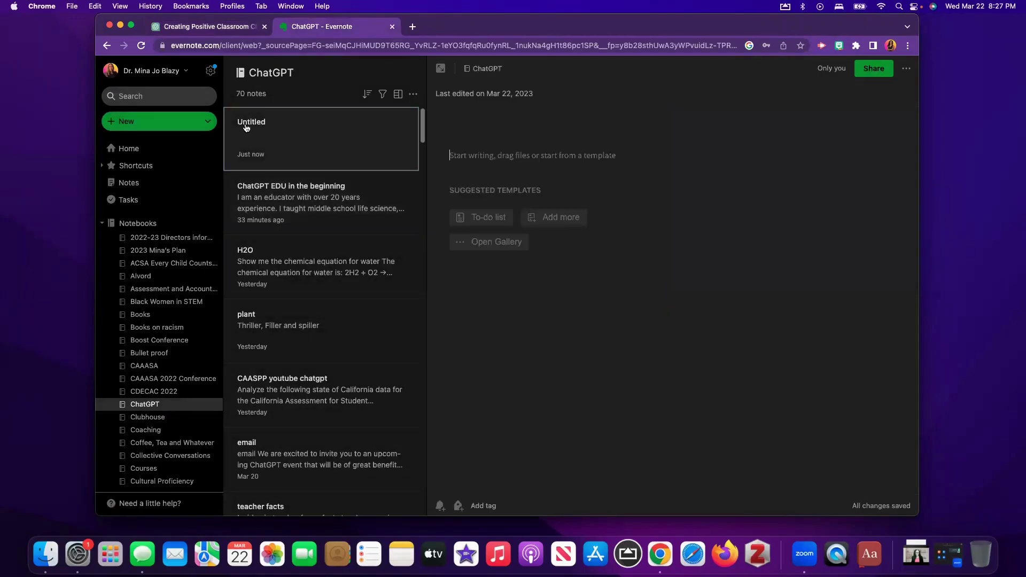
Title the new note "YouTube Information" and paste the copied conversation into its body
left_click(458, 140)
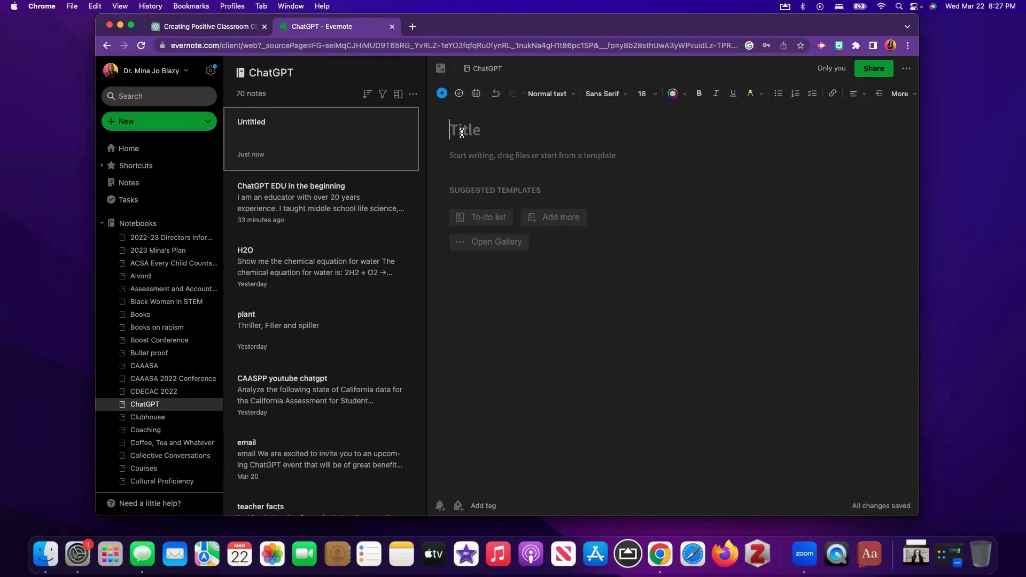
type("You")
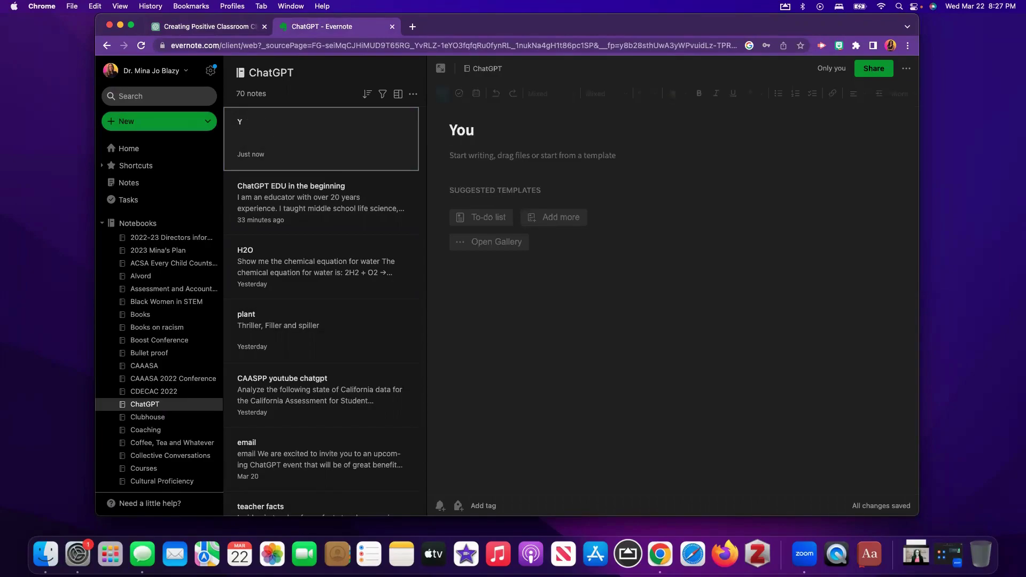
type("Tube imnformati")
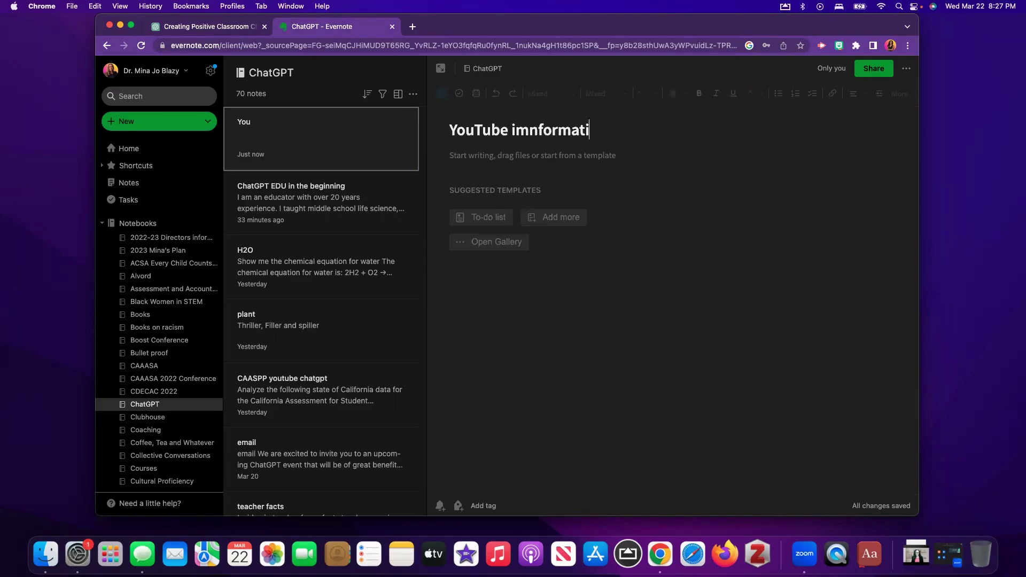
type("on")
right_click(540, 130)
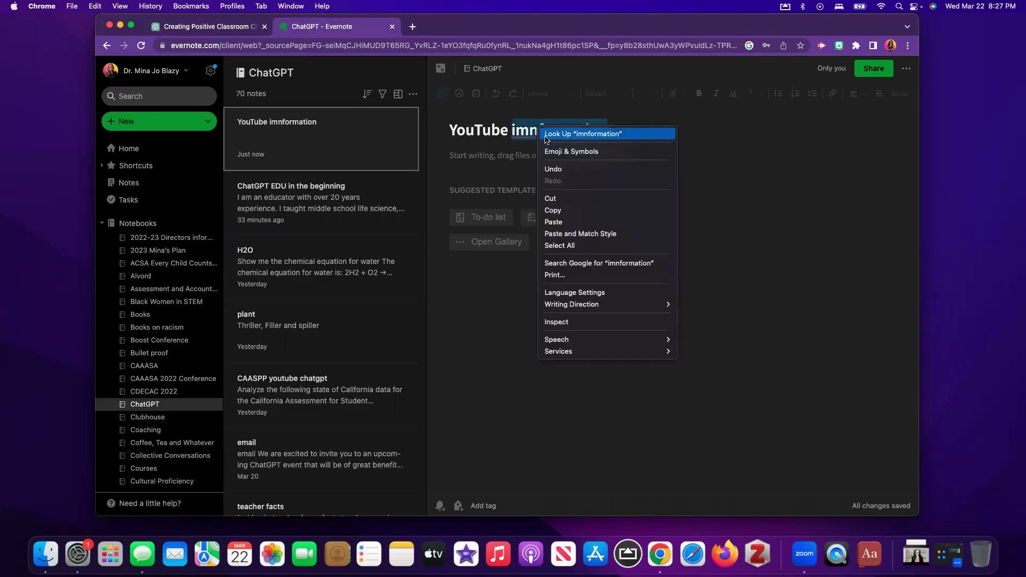
key("Escape")
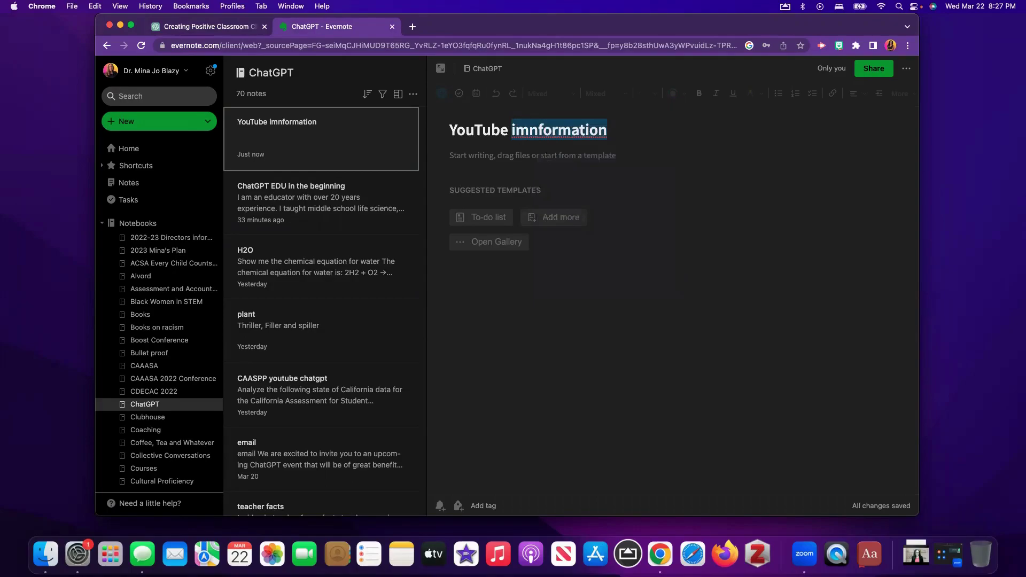
type("Information")
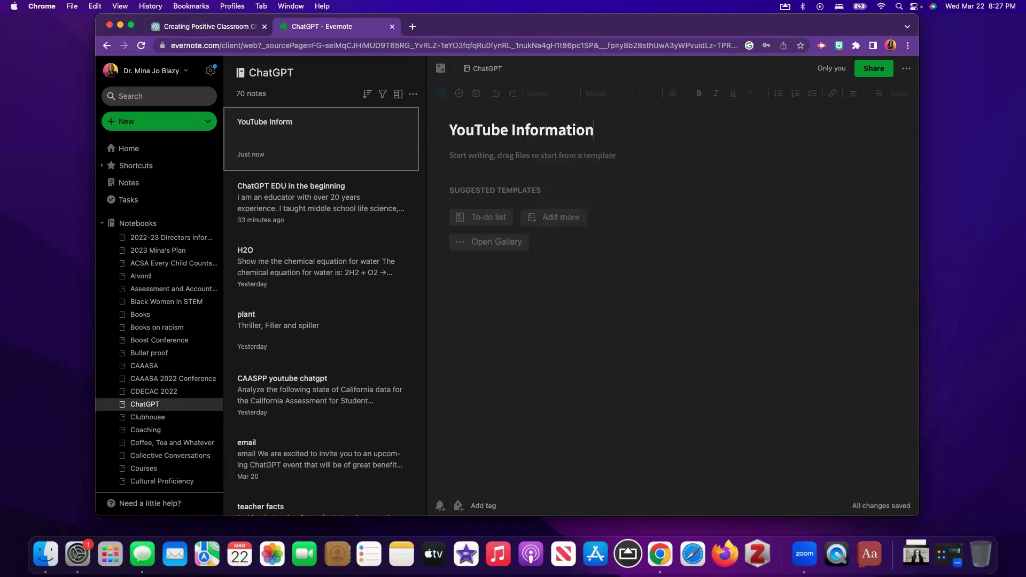
left_click(516, 157)
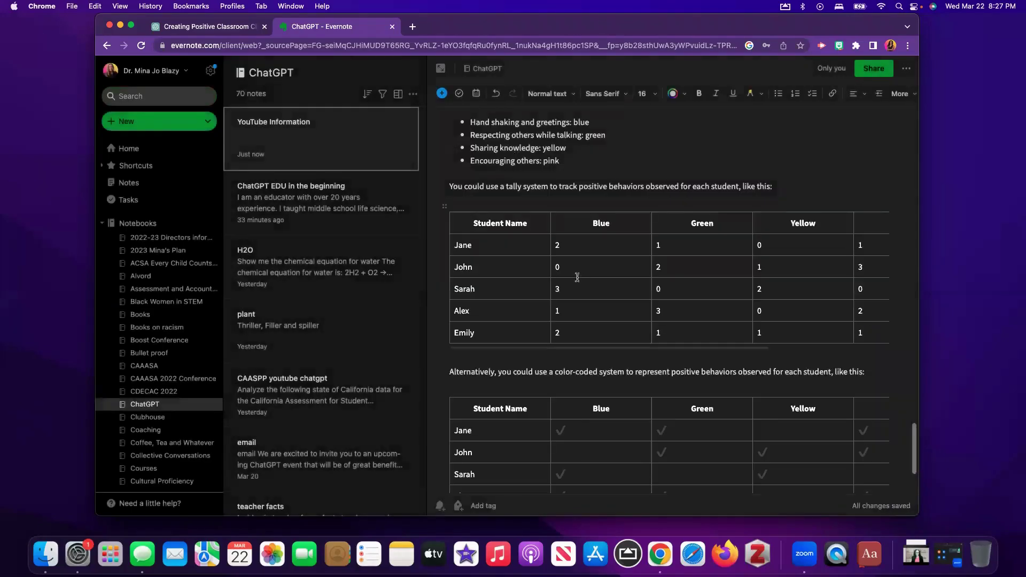
Switch back to the ChatGPT conversation and select the color-coded check-mark table of student behaviors
left_click(211, 27)
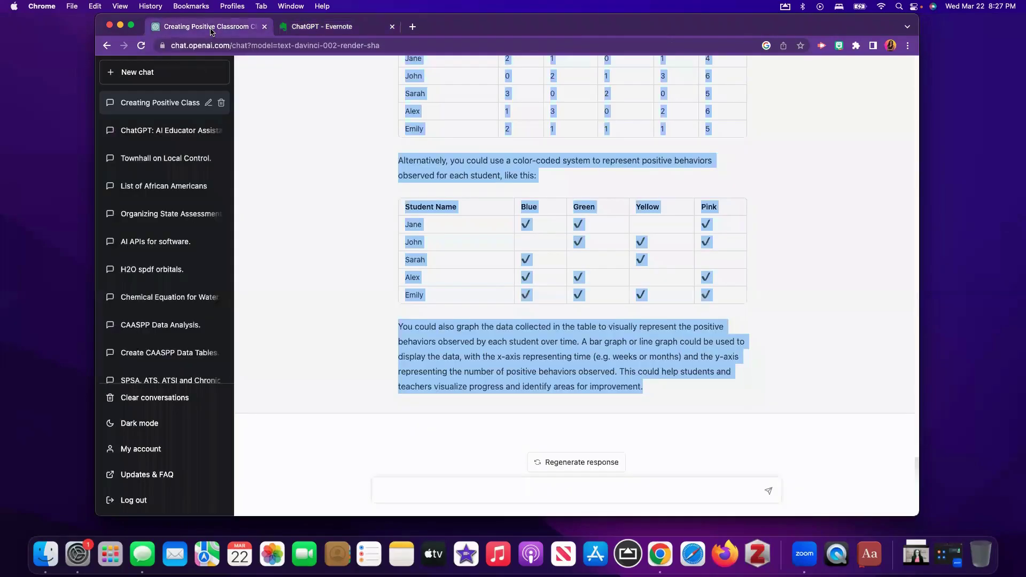
left_click(435, 269)
left_click_drag(405, 206, 727, 287)
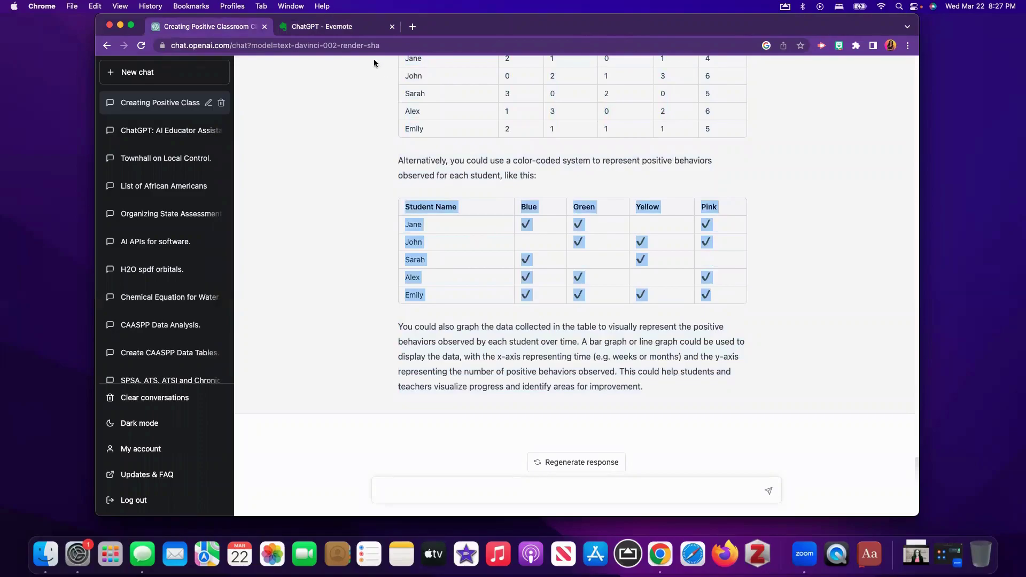
Open Google Drive in a new browser tab and create a blank Google Sheets spreadsheet
left_click(412, 27)
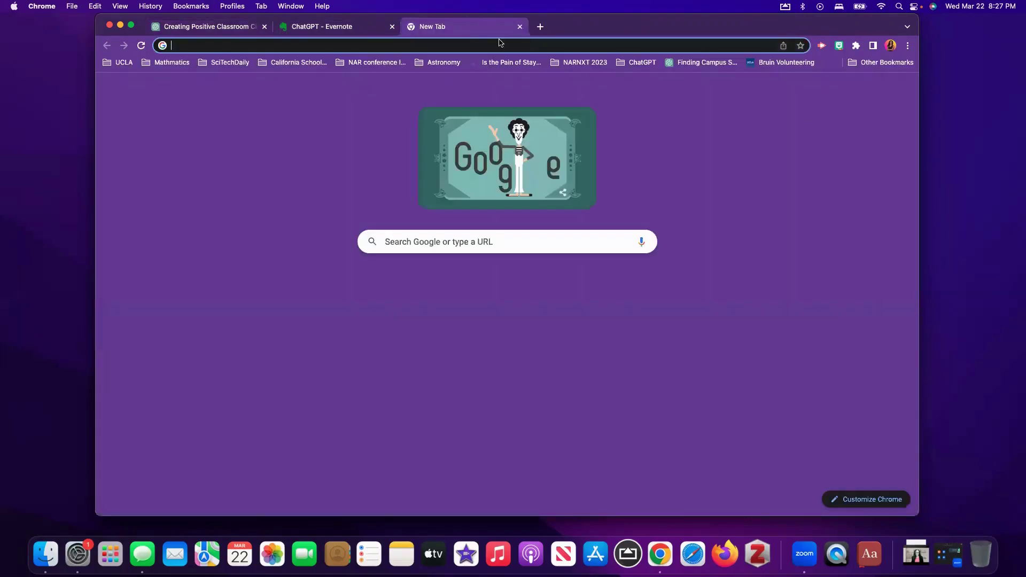
left_click(875, 90)
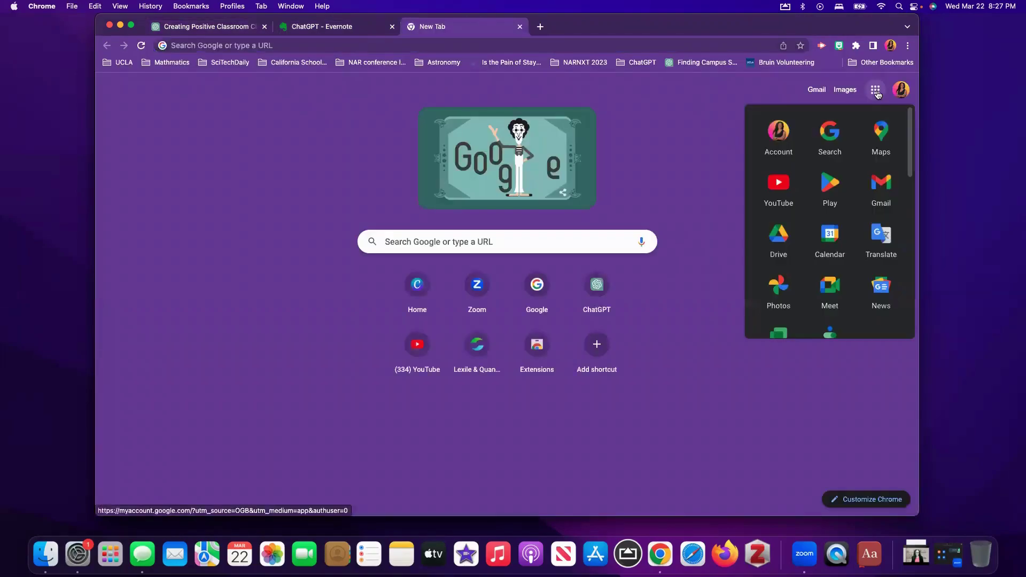
scroll(828, 281, "down", 2)
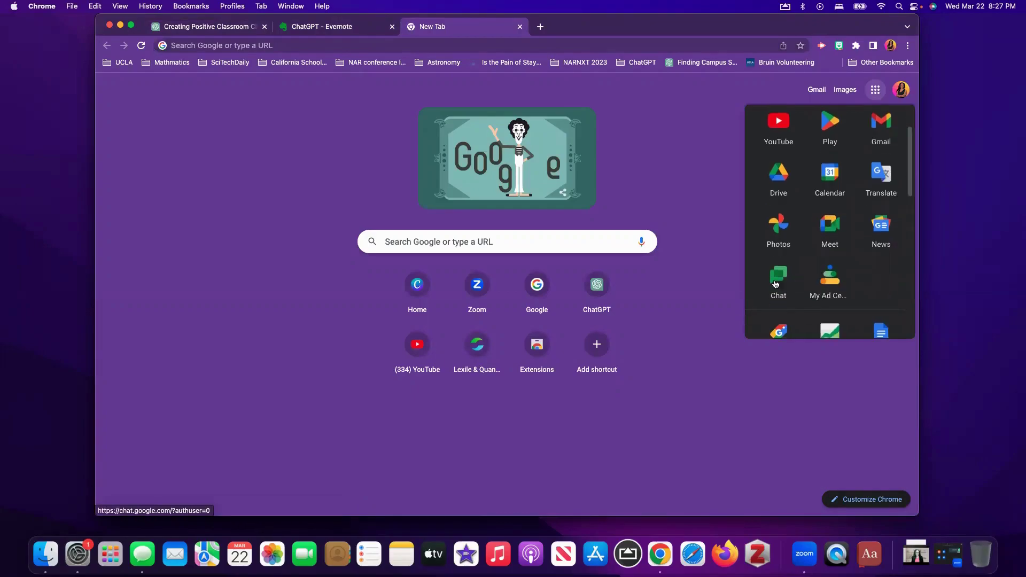
scroll(828, 282, "down", 5)
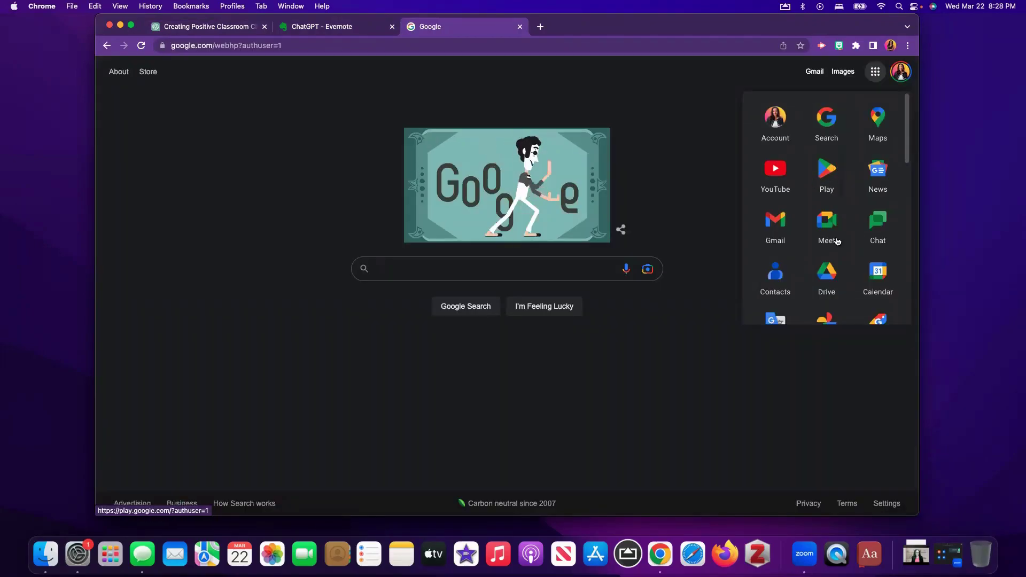
left_click(823, 273)
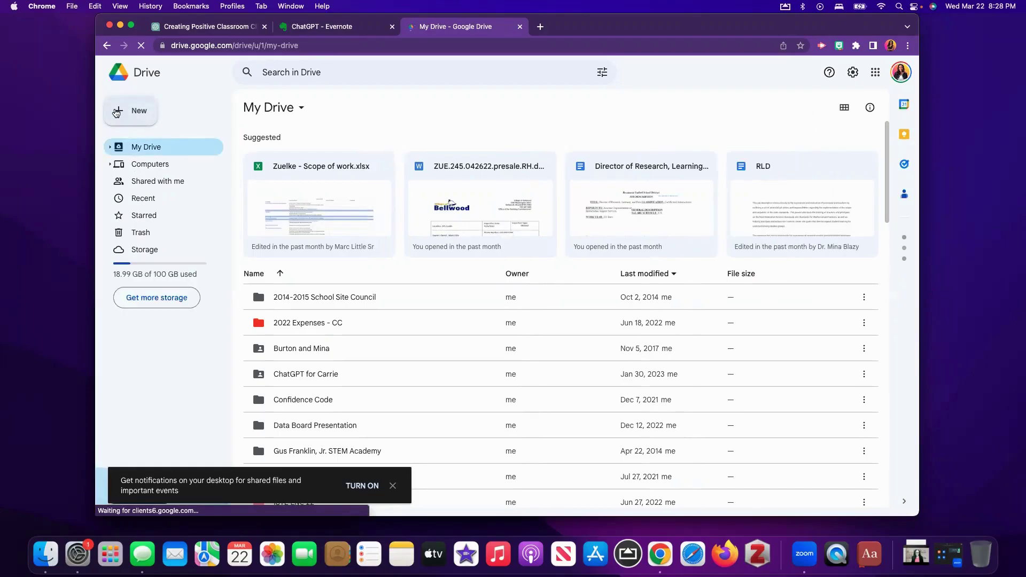
left_click(140, 119)
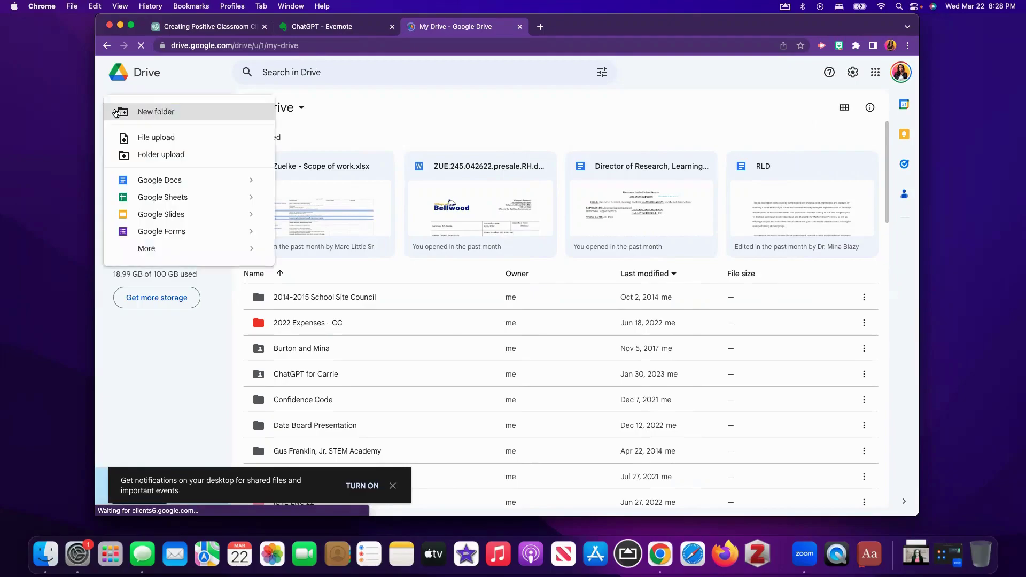
left_click(162, 197)
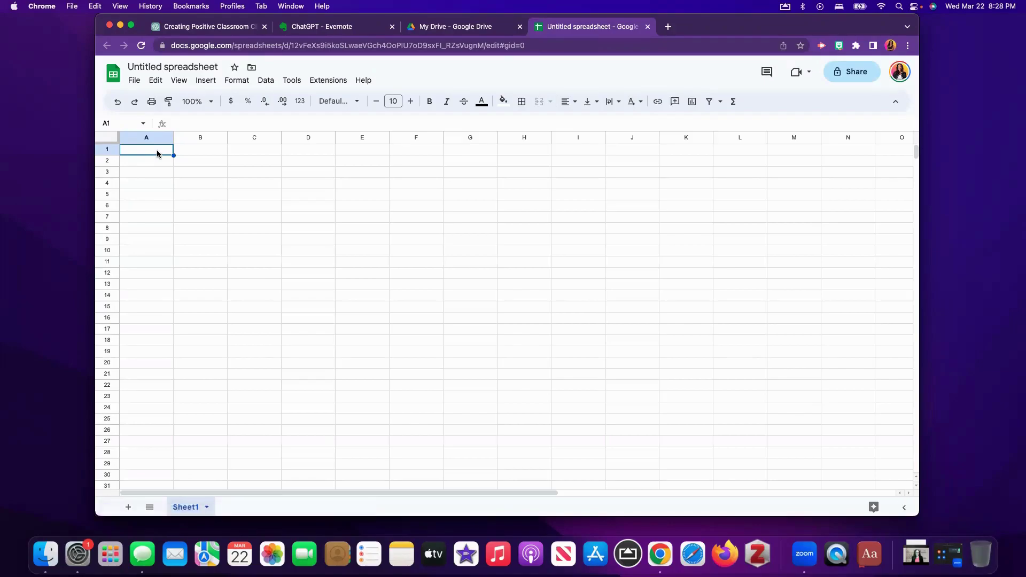
Paste the copied lesson plan conversation into the blank spreadsheet at cell A1 and look it over
key("super+v")
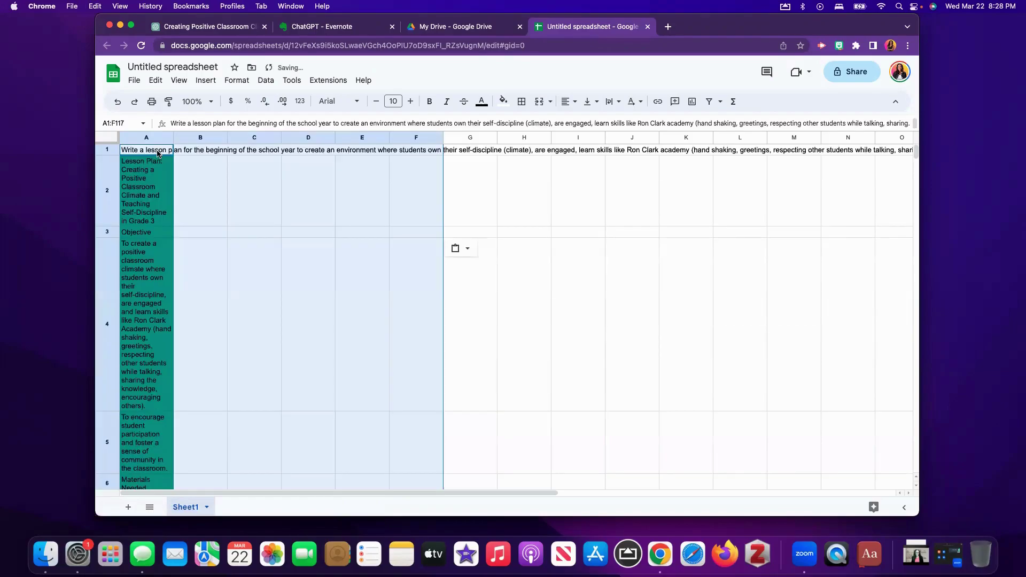
left_click(219, 180)
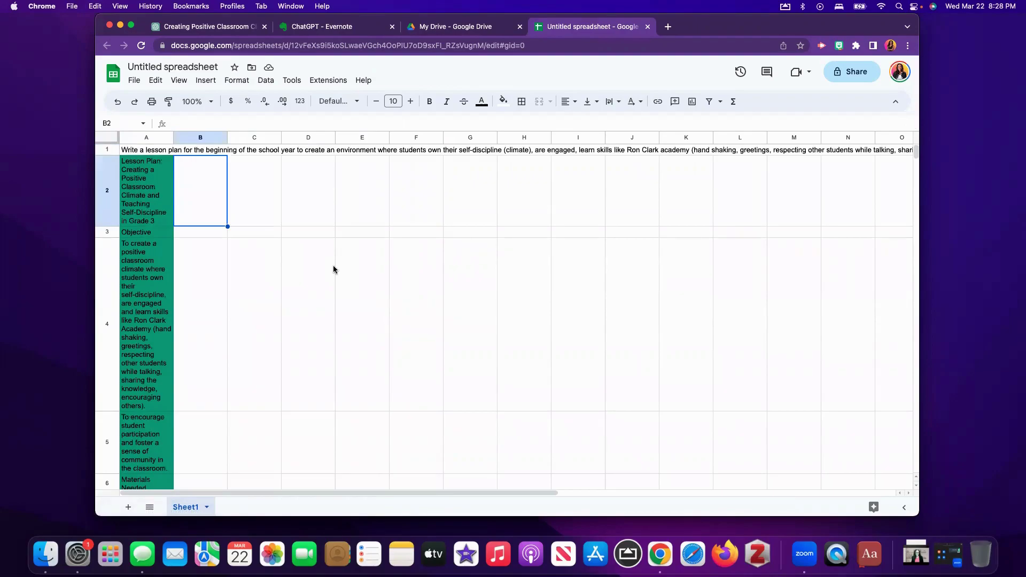
scroll(334, 270, "down", 10)
scroll(334, 269, "up", 10)
Copy only the color-coded check-mark table from the ChatGPT conversation and paste it into the spreadsheet at cell A1
left_click(215, 32)
left_click(400, 222)
left_click_drag(404, 207, 712, 296)
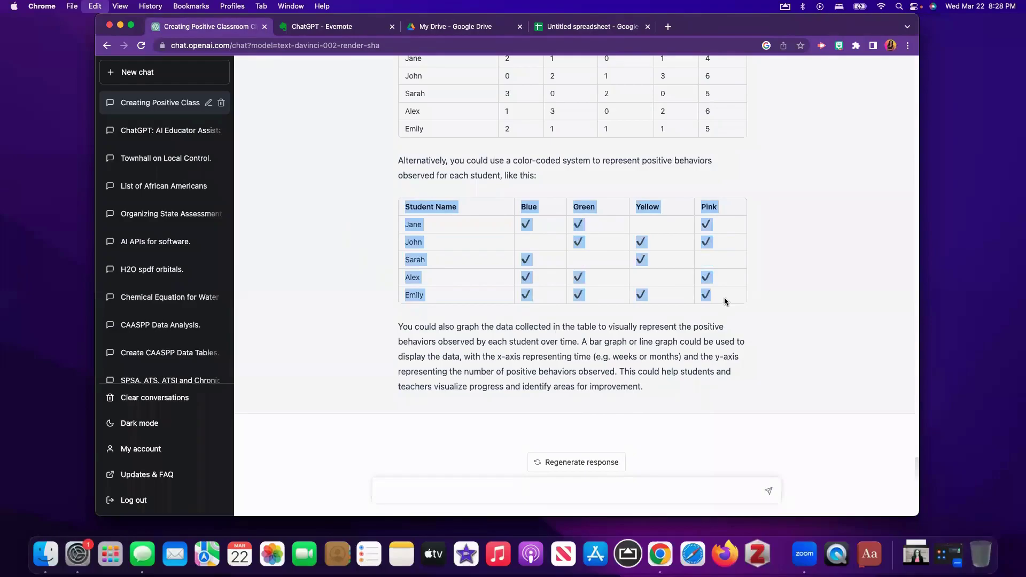
left_click(564, 28)
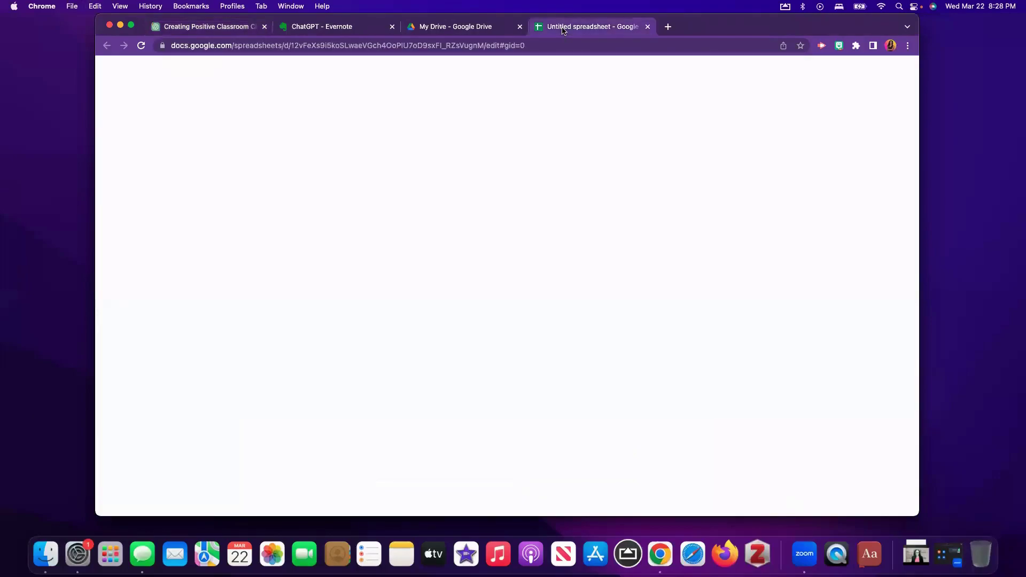
left_click(113, 133)
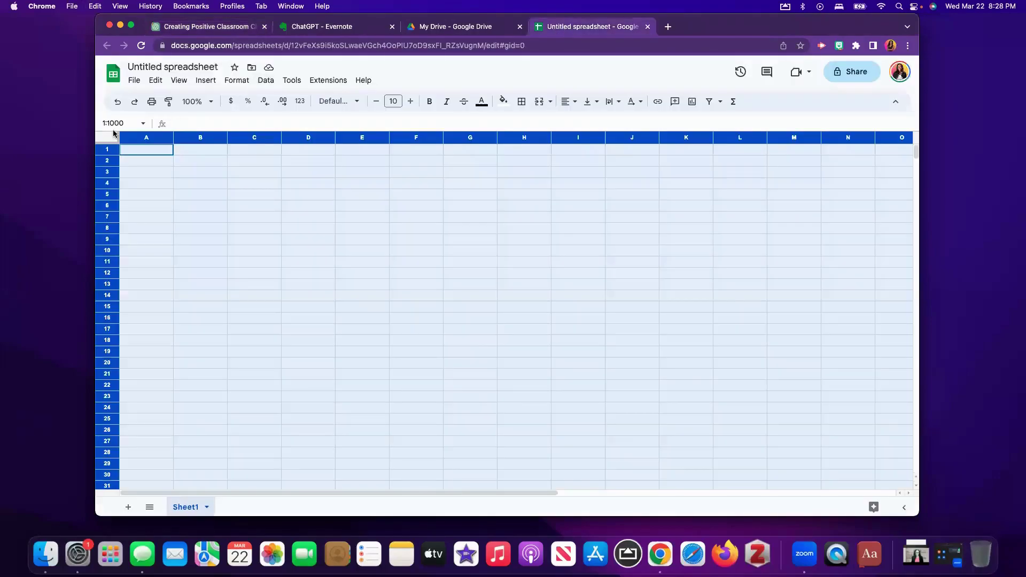
type("Student Name\tBlue\tGreen\tYellow\tPink Jane\t✓\t✓\t\t✓ John\t\t✓\t✓\t✓ Sarah\t✓\t\t✓\t Alex\t✓\t✓\t\t✓ Emily\t✓\t✓\t✓\t✓")
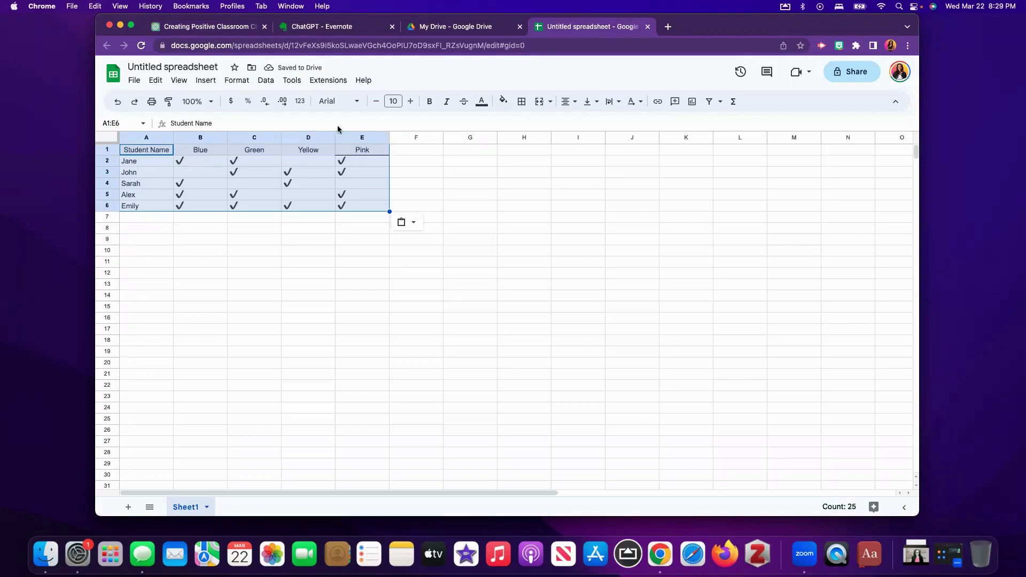
Copy the numeric tally table with the Total column from the ChatGPT conversation
left_click(220, 27)
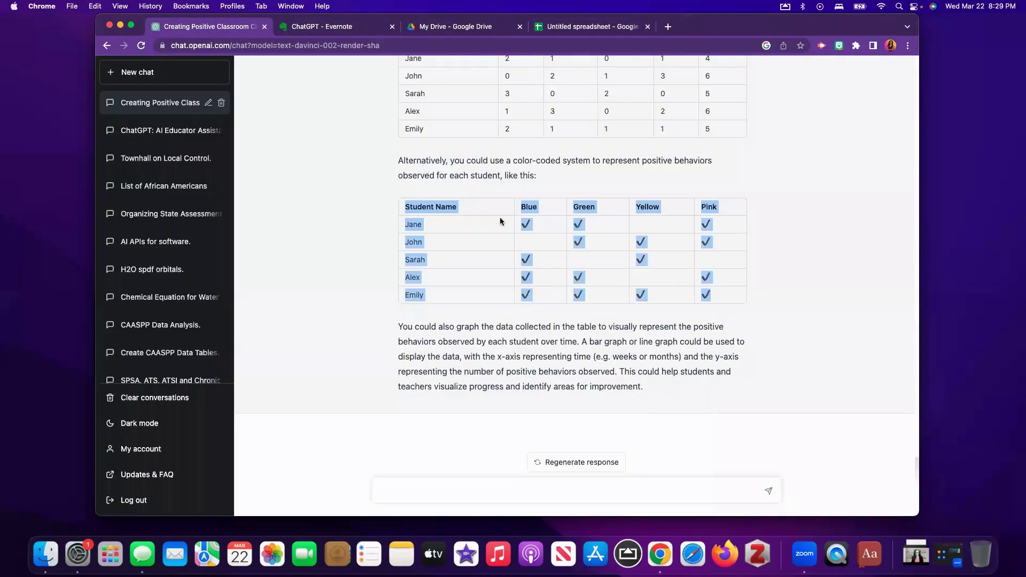
scroll(502, 218, "up", 3)
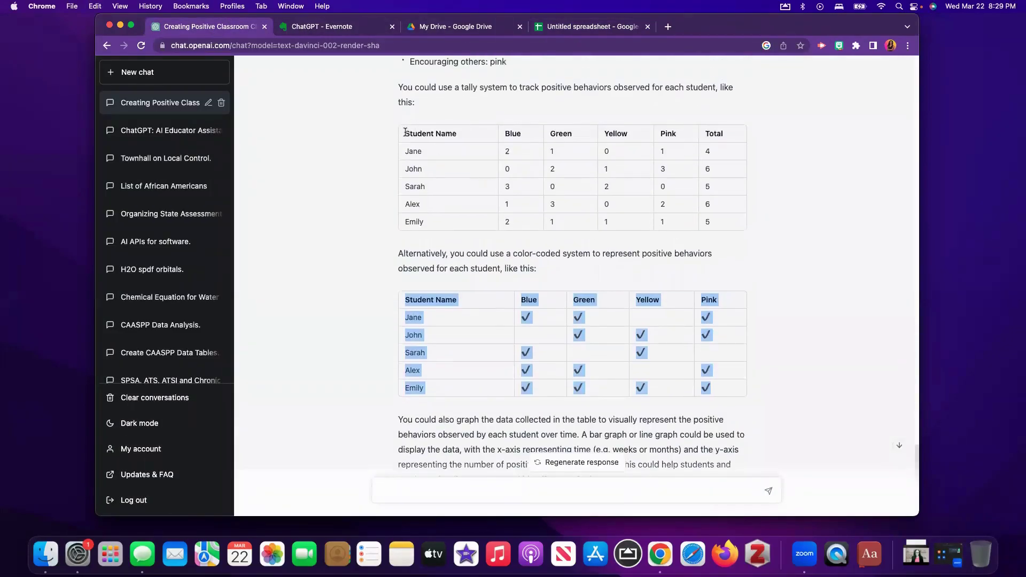
left_click_drag(404, 131, 726, 221)
key("cmd+c")
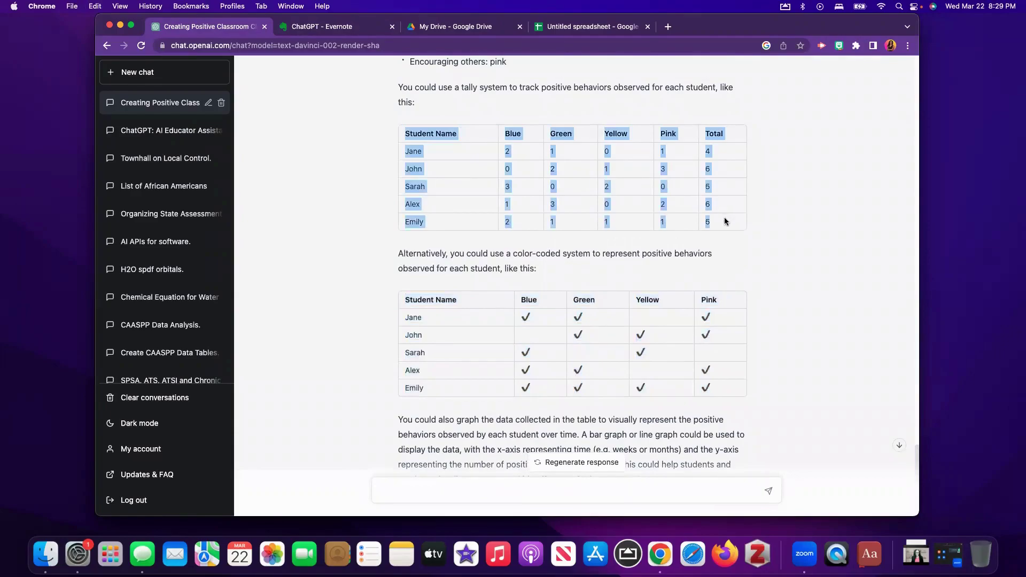
Paste the tally table into the spreadsheet at cell A8 and center its cells horizontally
left_click(571, 26)
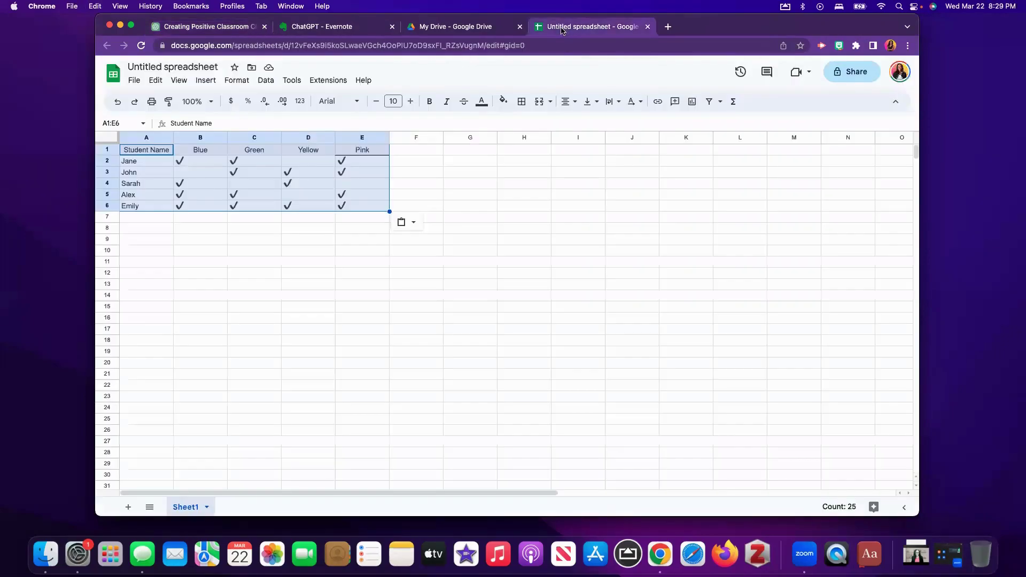
left_click(145, 232)
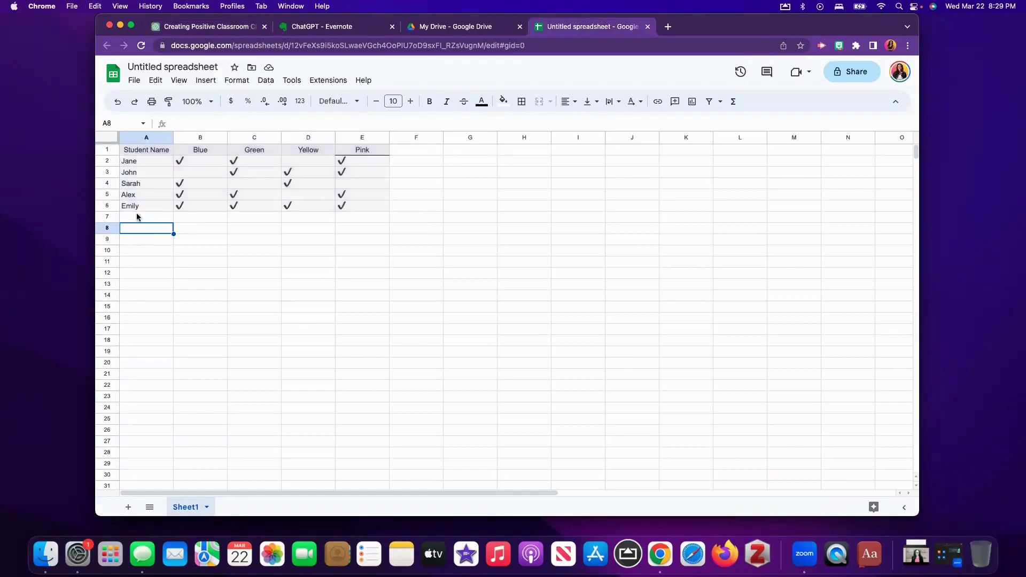
key("cmd+v")
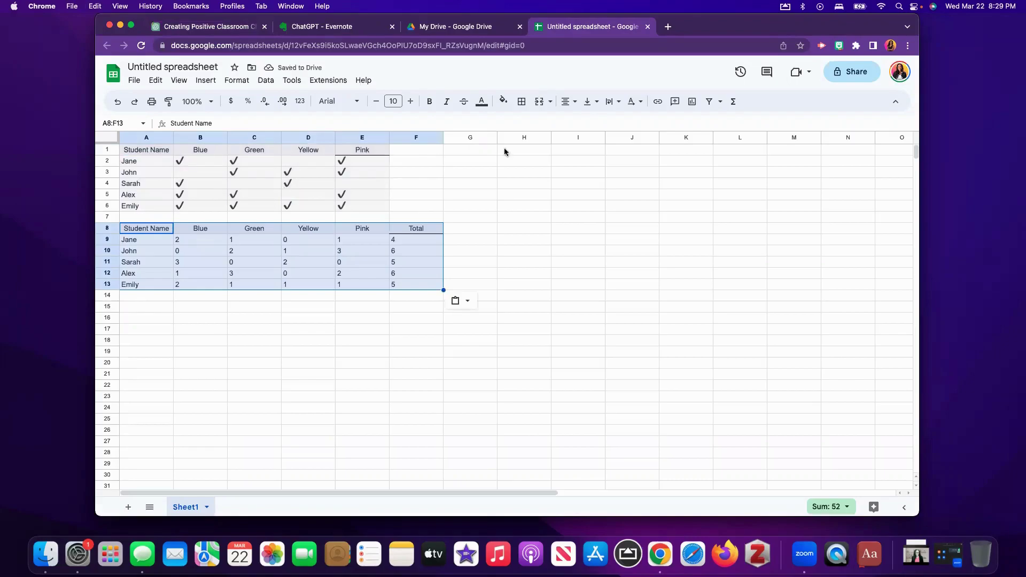
left_click(564, 103)
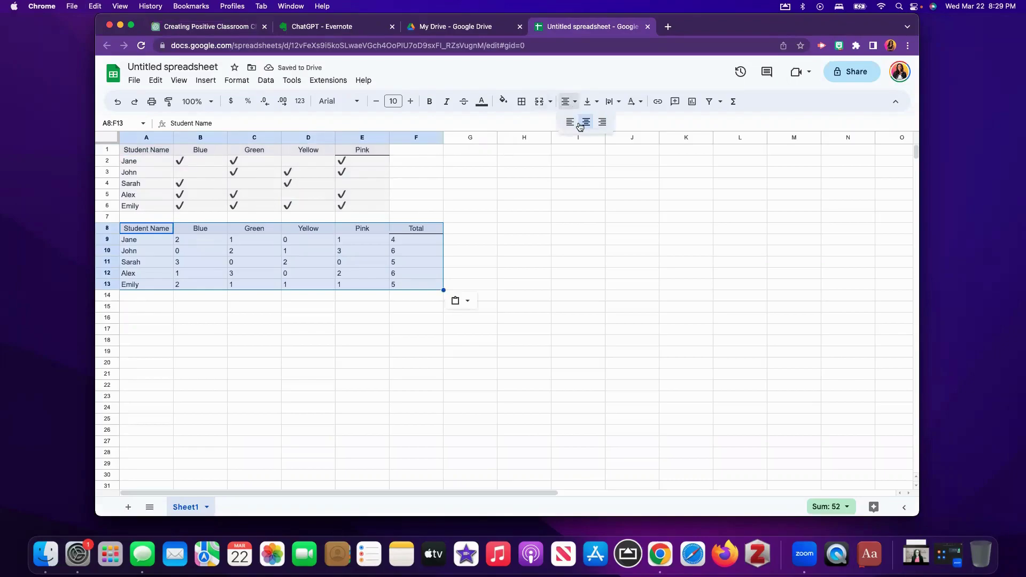
left_click(585, 121)
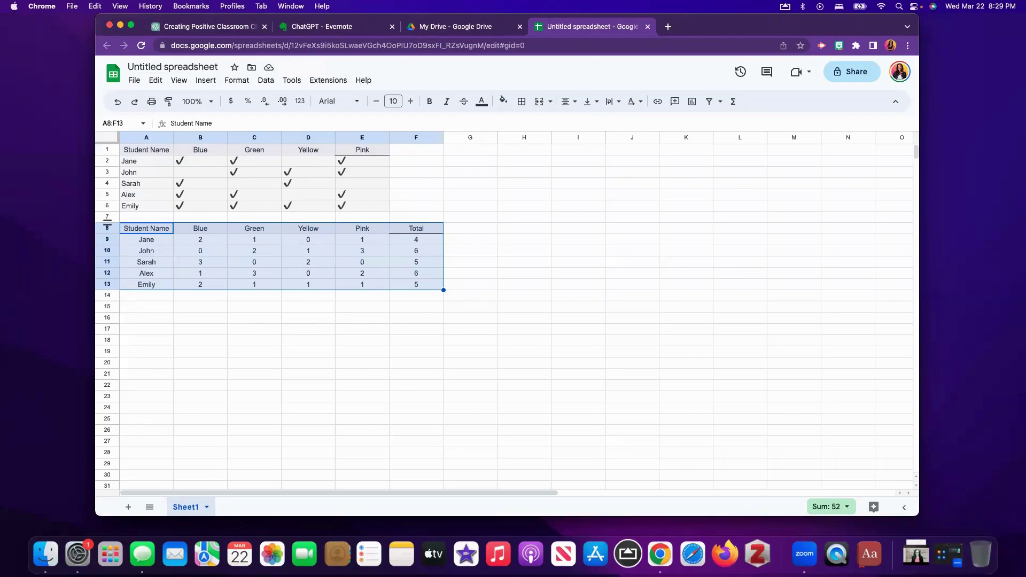
Review the lesson plan conversation back to its first prompt, and the AI Educator Assistant conversation back to its opening prompt
left_click(232, 28)
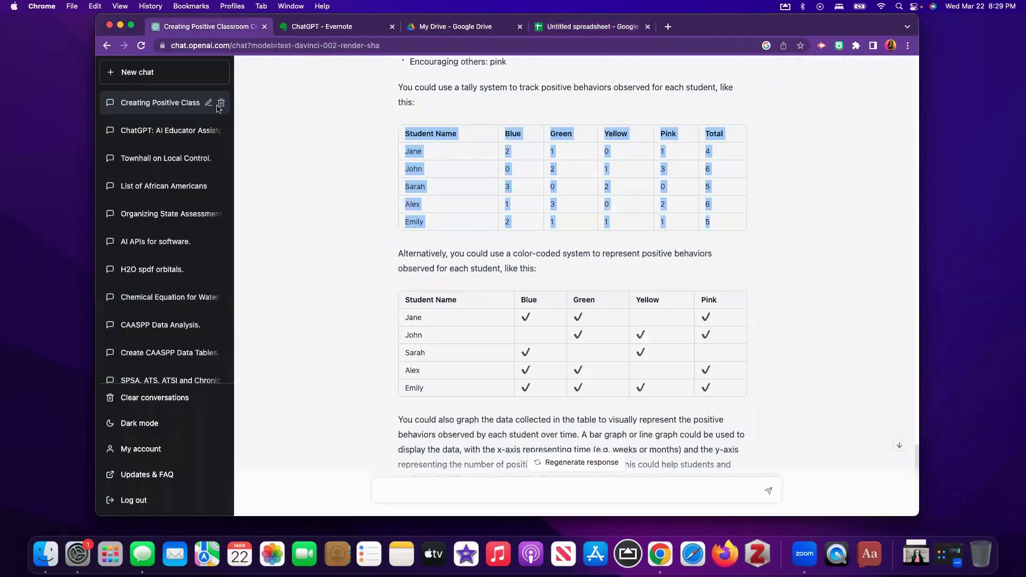
scroll(478, 350, "up", 20)
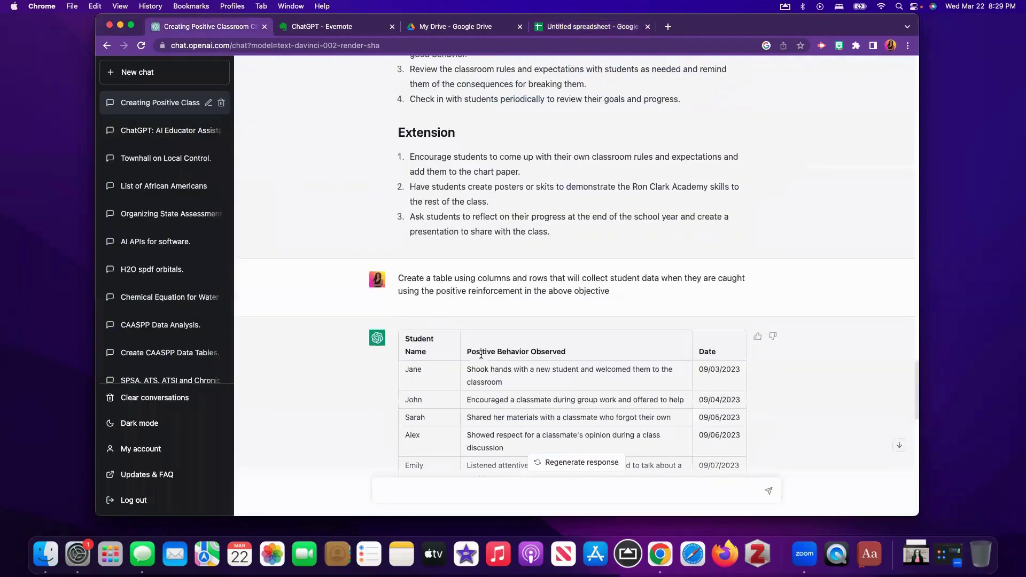
scroll(481, 355, "up", 20)
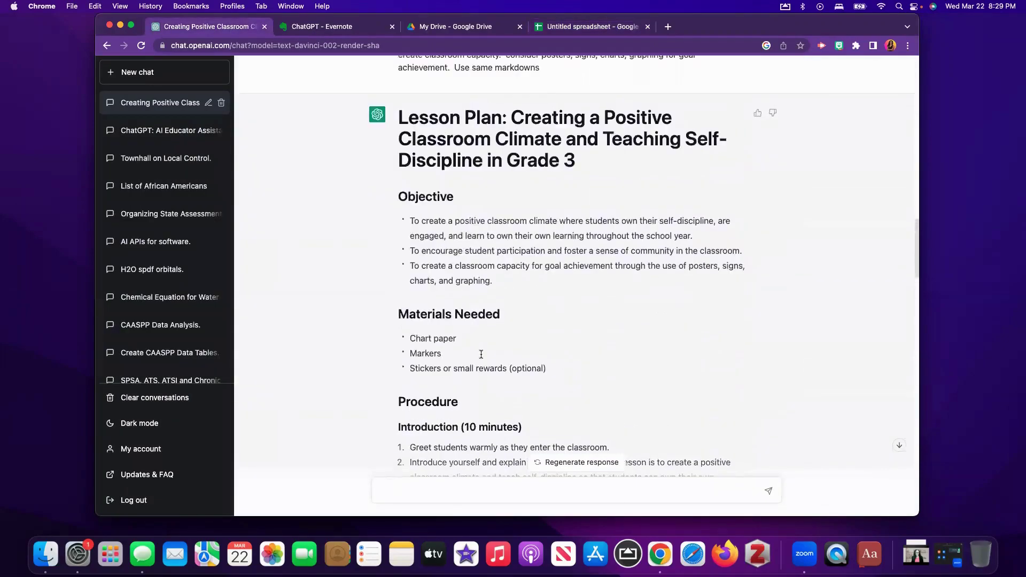
scroll(482, 354, "up", 20)
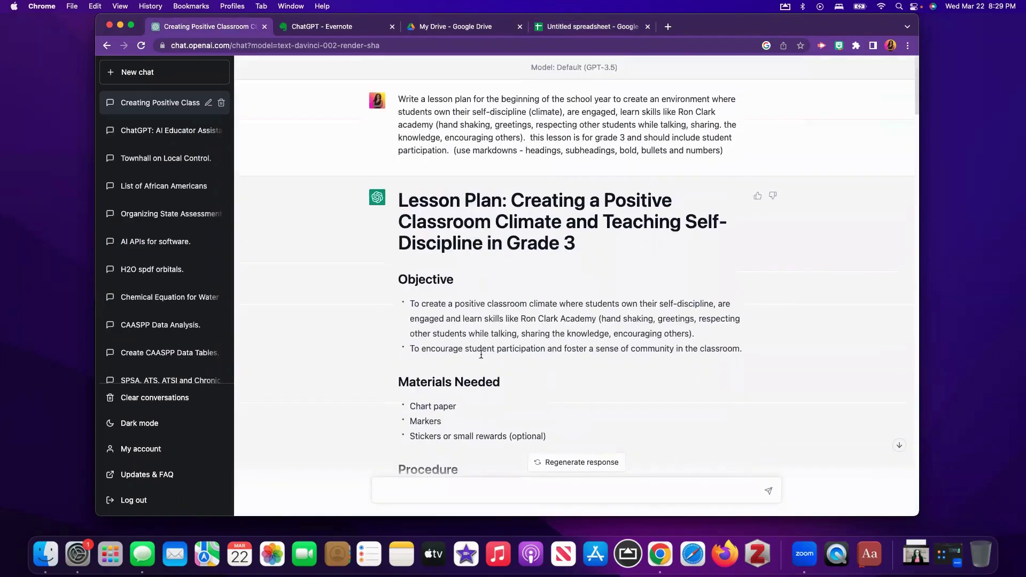
left_click(167, 139)
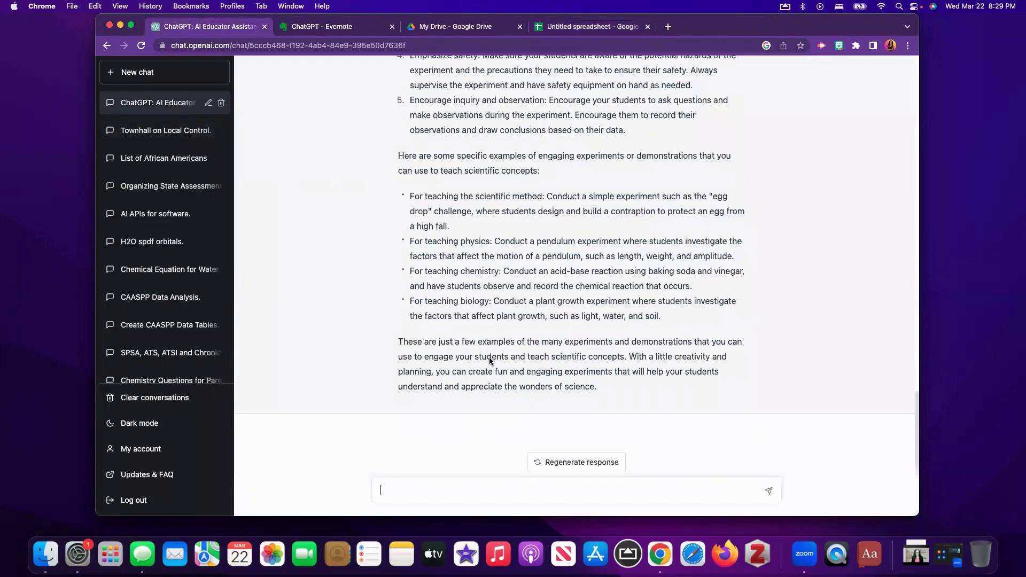
scroll(490, 357, "up", 15)
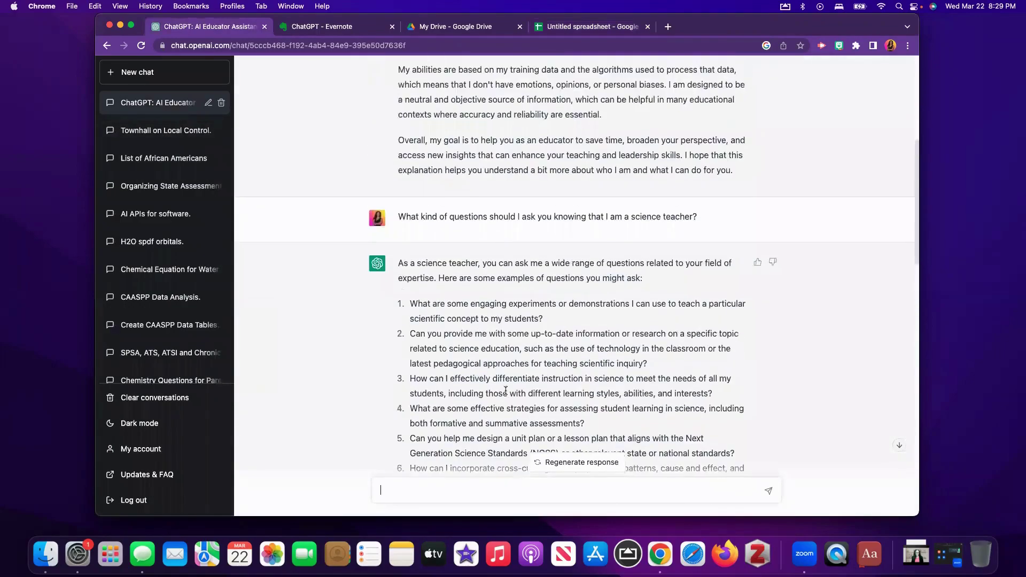
scroll(506, 391, "up", 5)
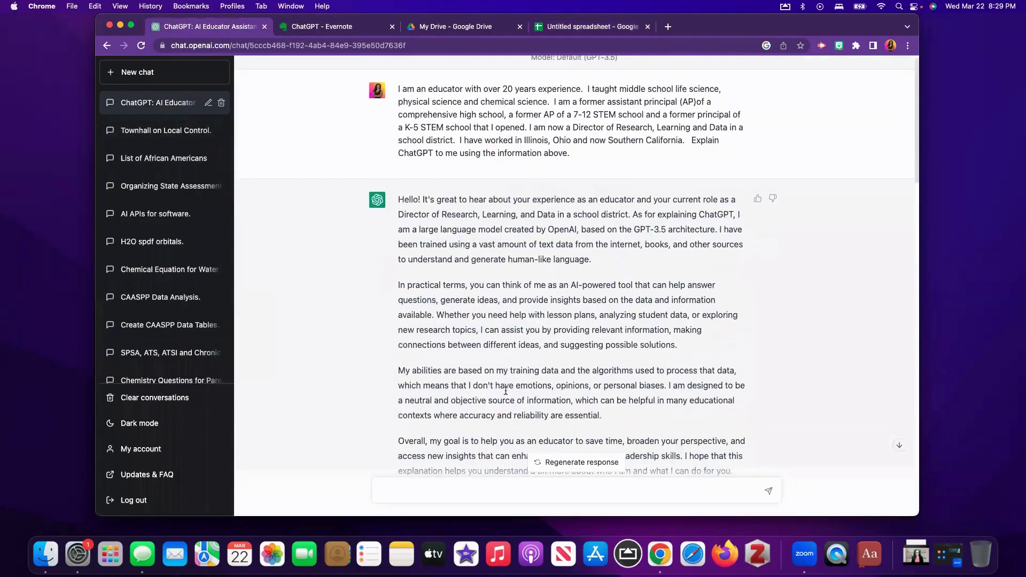
Start a new ChatGPT conversation and send the prompt "Tell me about yourself"
left_click(143, 74)
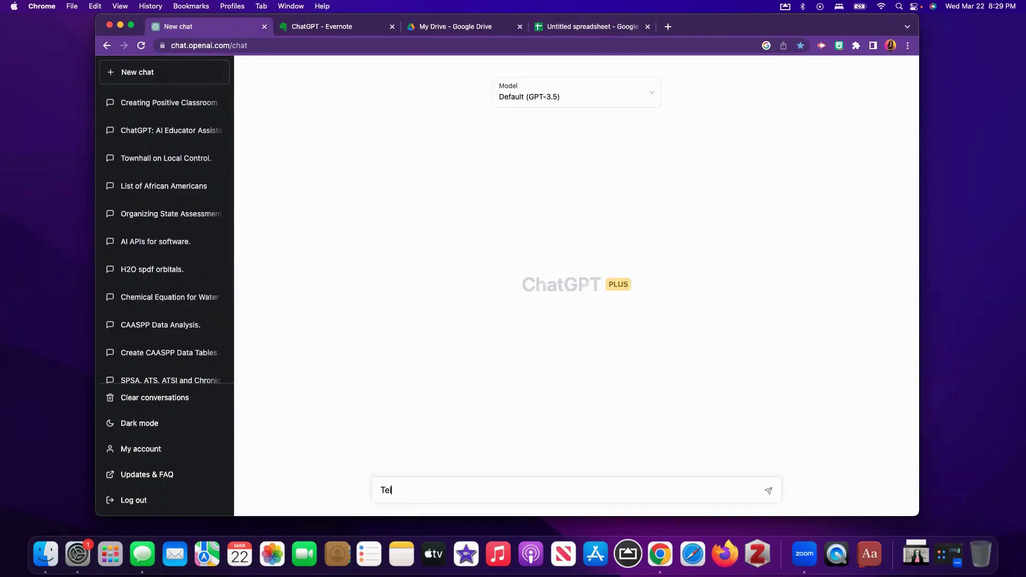
type("Tell me ab out yourself")
key("Return")
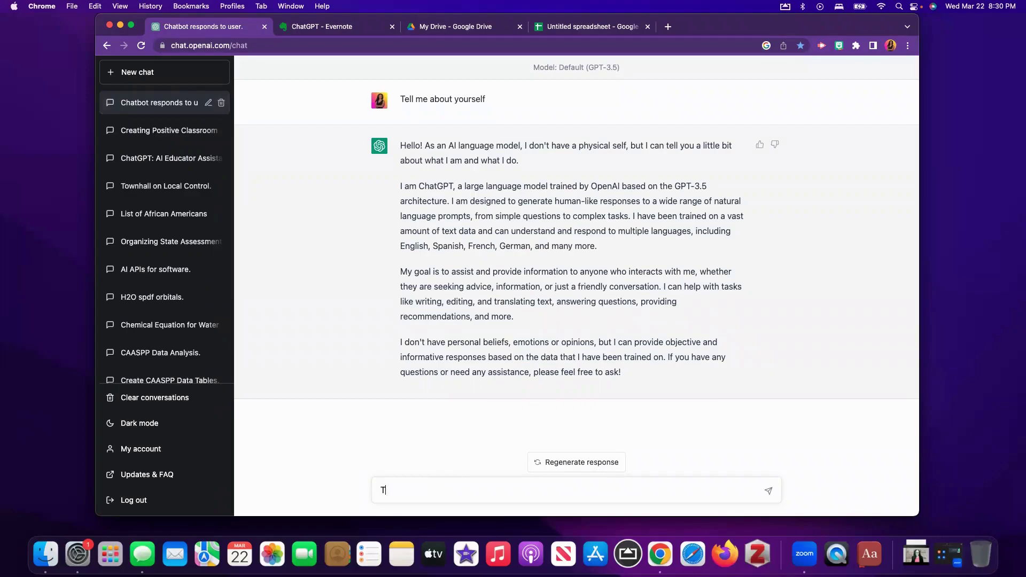
Send the follow-up prompt "Translate this in all of the above other languages you listed"
type("late this in all of the above ")
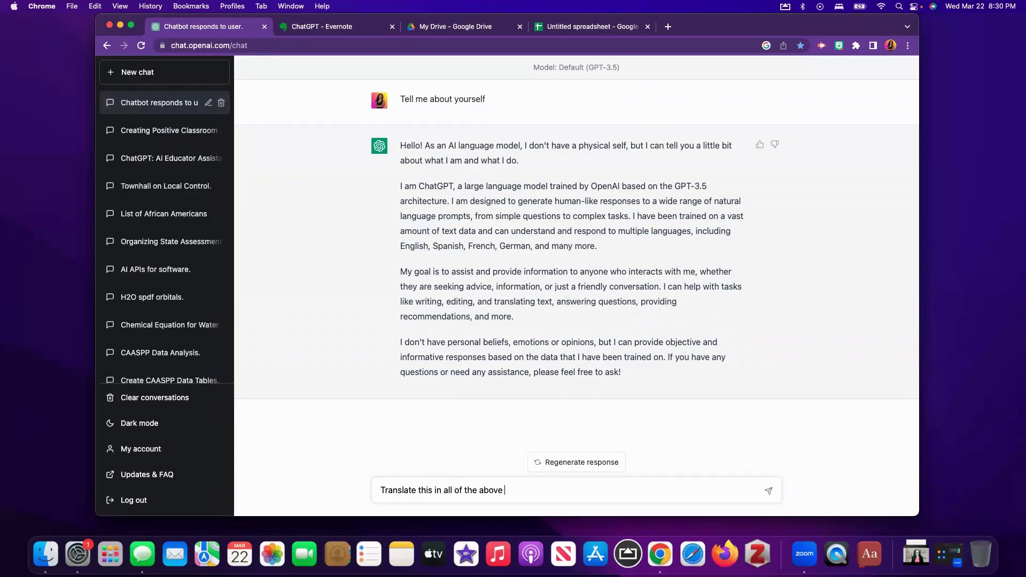
type("other languages you listed")
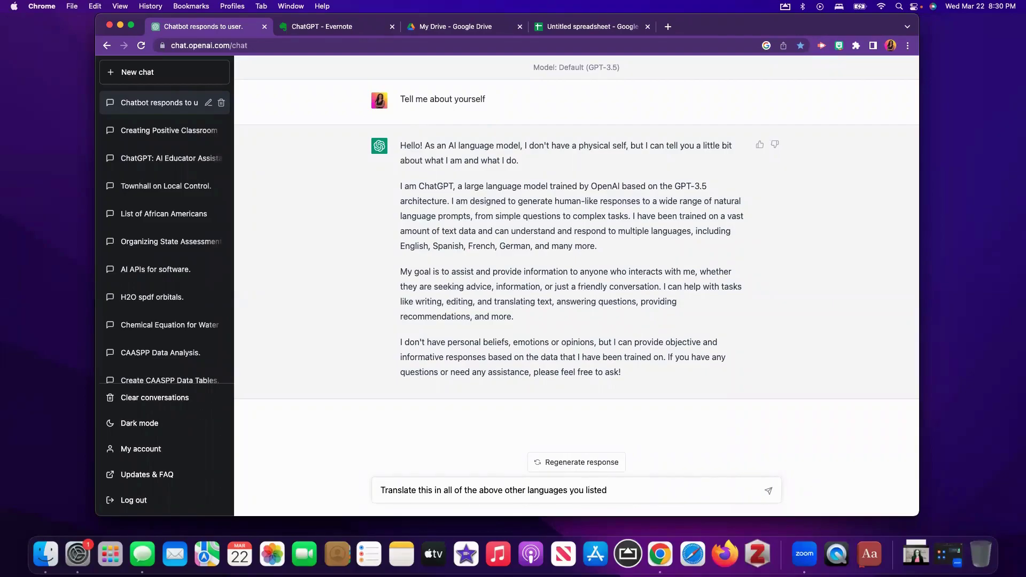
key("Return")
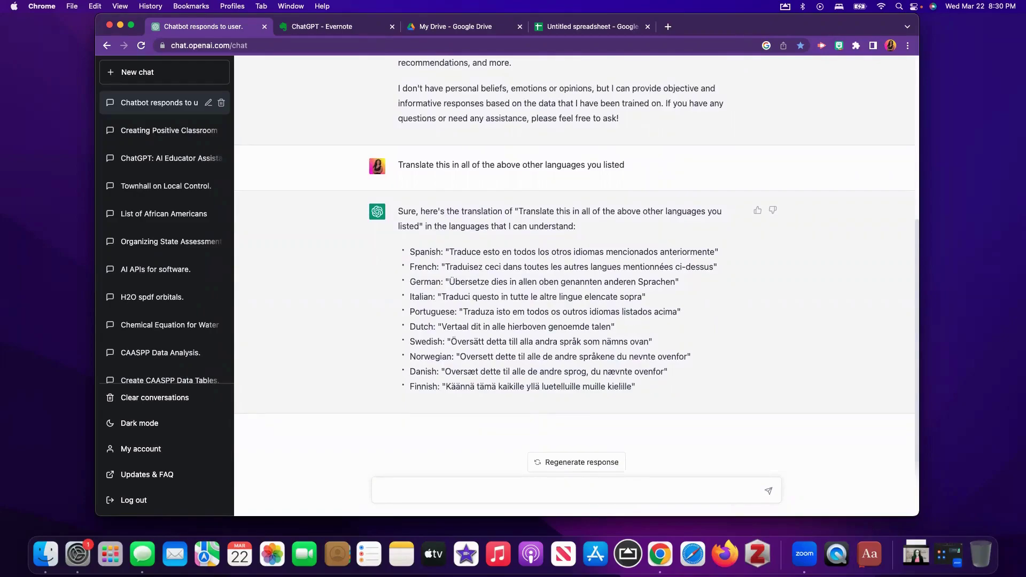
Send the follow-up prompt "Translate the information you gave me about yourself in spanish and Finnish" and review the reply
scroll(531, 169, "up", 3)
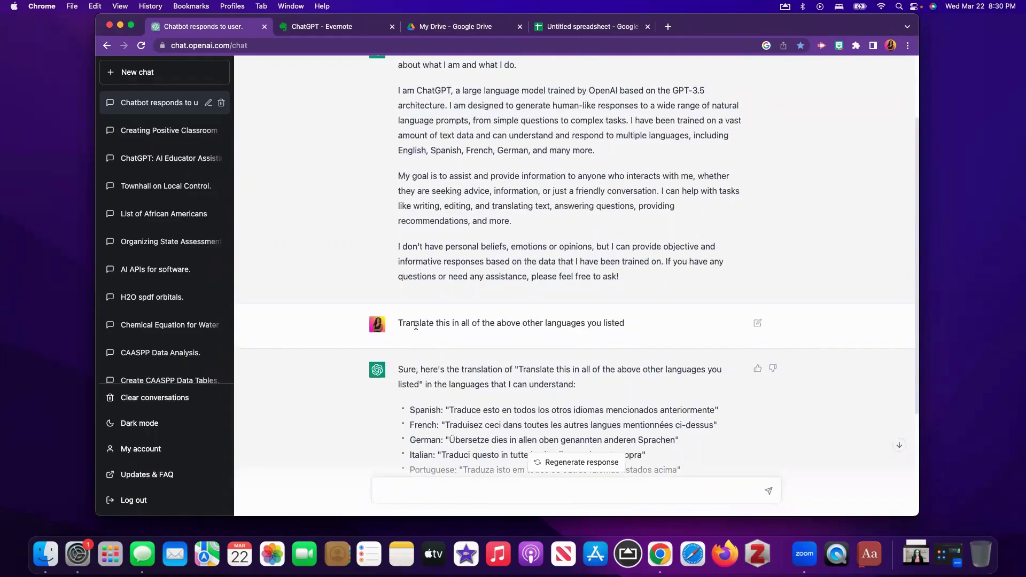
scroll(545, 427, "down", 3)
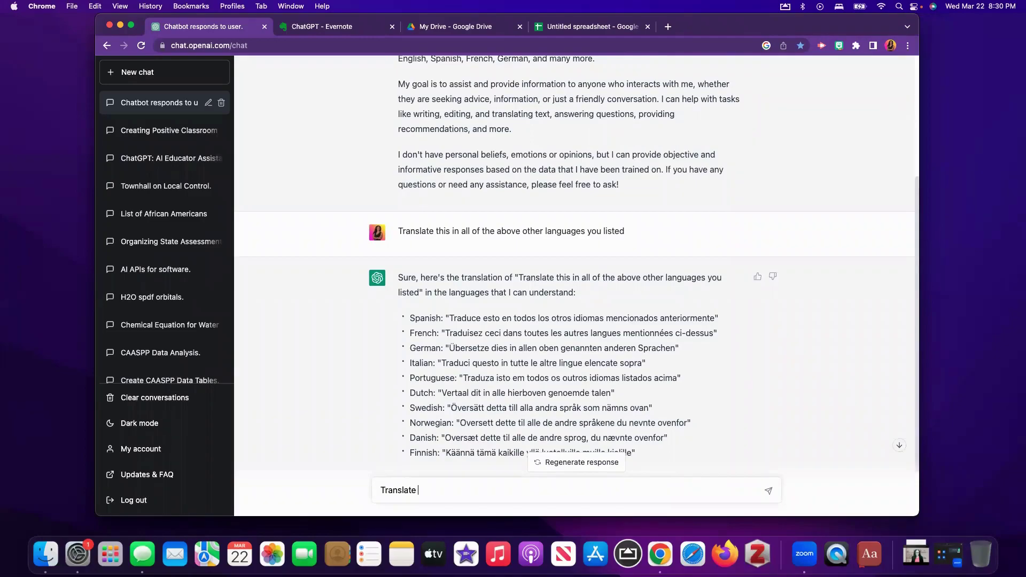
scroll(591, 367, "up", 5)
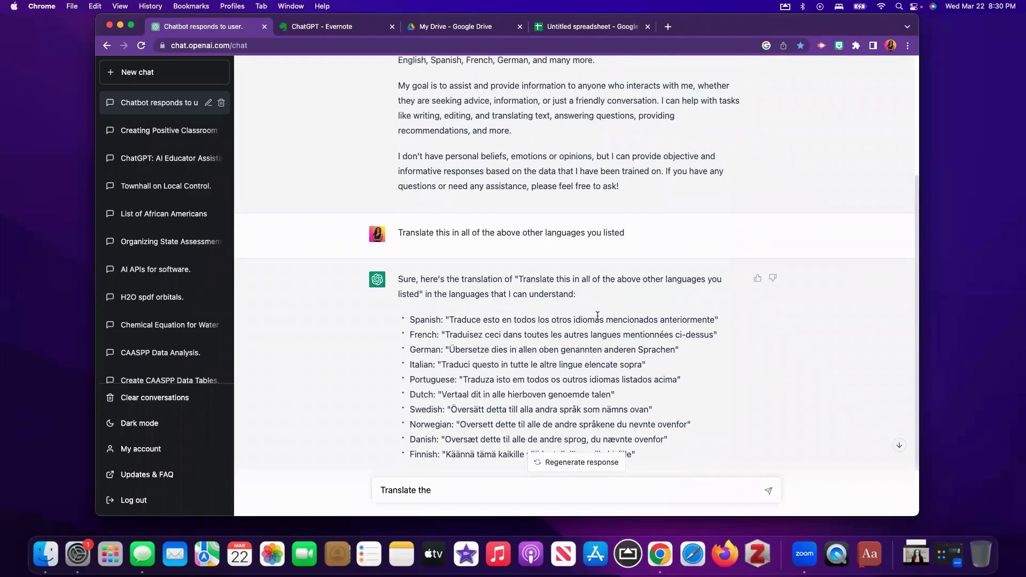
scroll(597, 316, "down", 7)
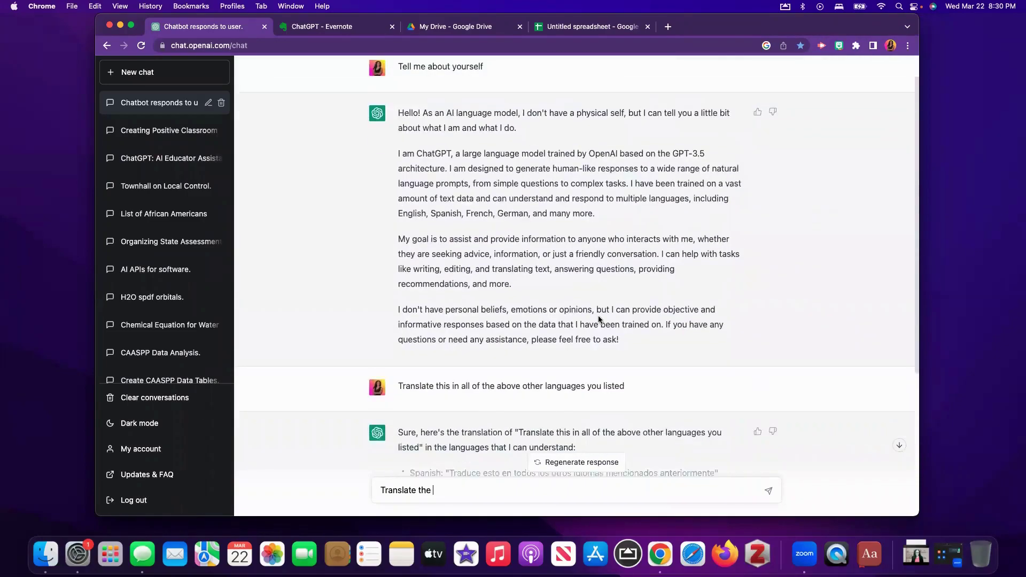
type("information ")
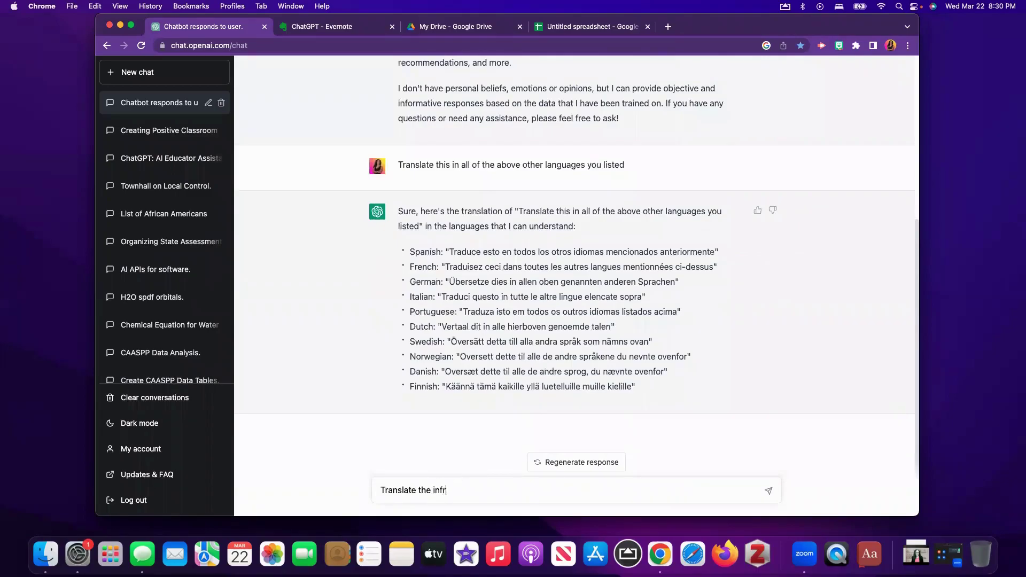
type("you gave me about yourself in")
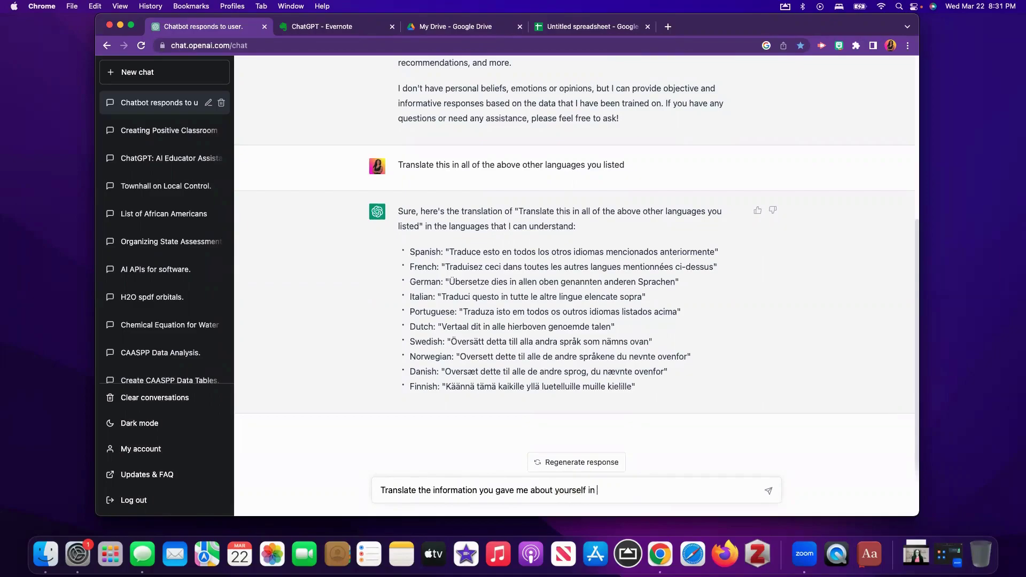
type(" spanish and Finnish")
key("Return")
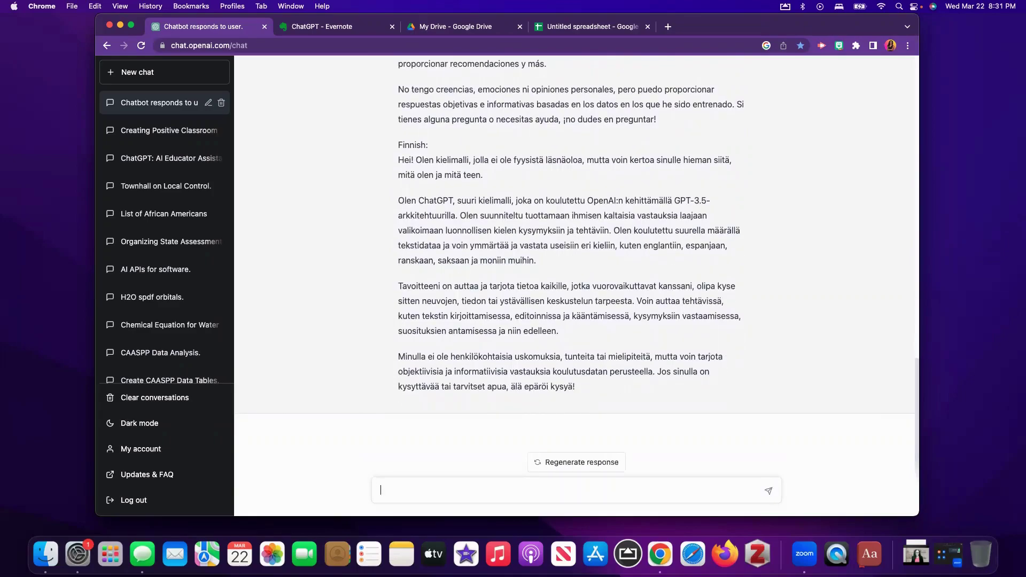
scroll(505, 283, "up", 15)
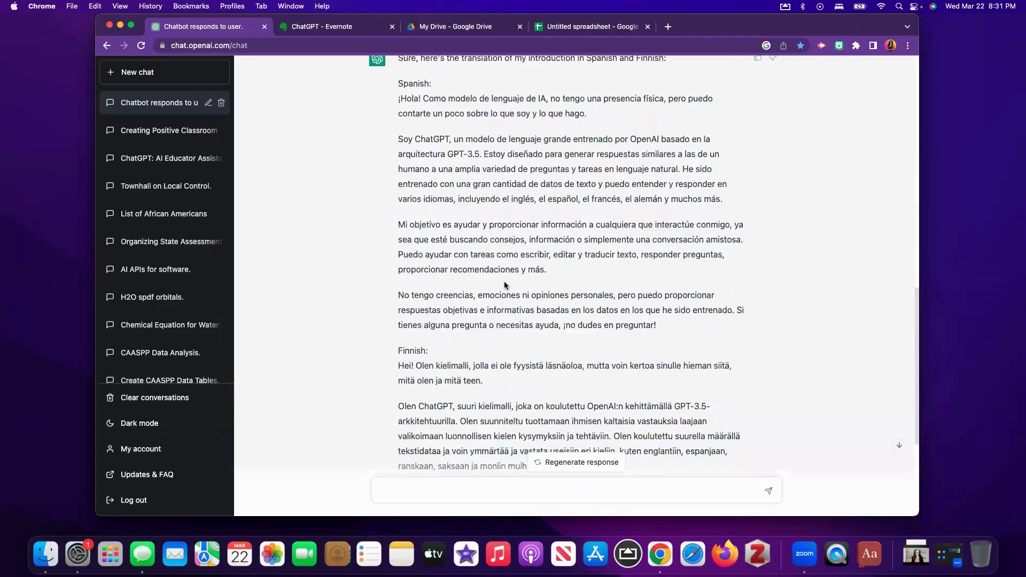